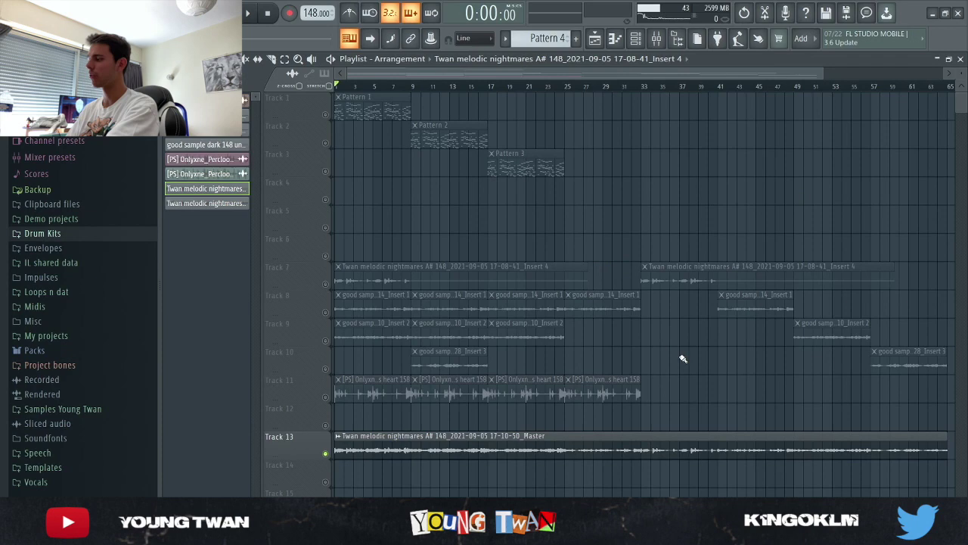
# - Close the mixer, play the full arrangement, then stop it and show the channel rack
pyautogui.click(656, 39)
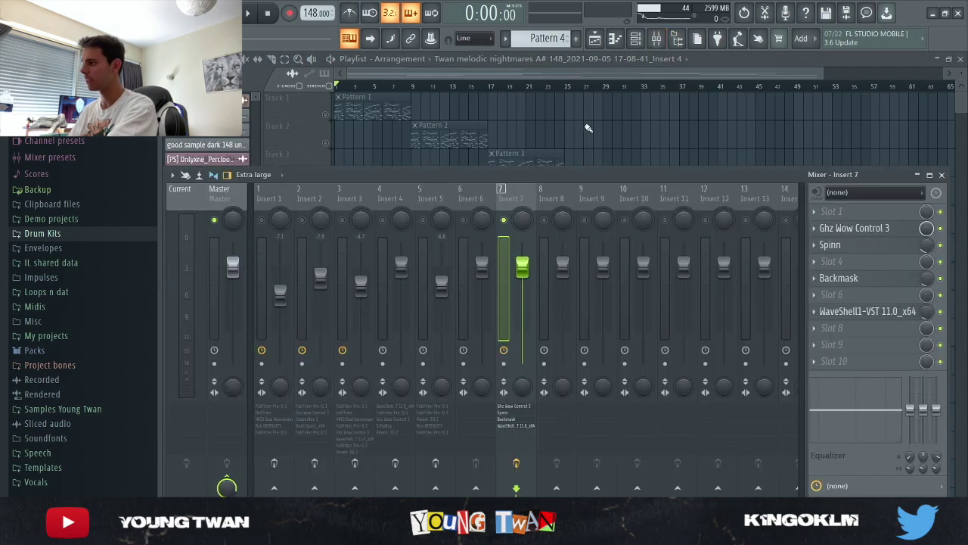
pyautogui.press('F9')
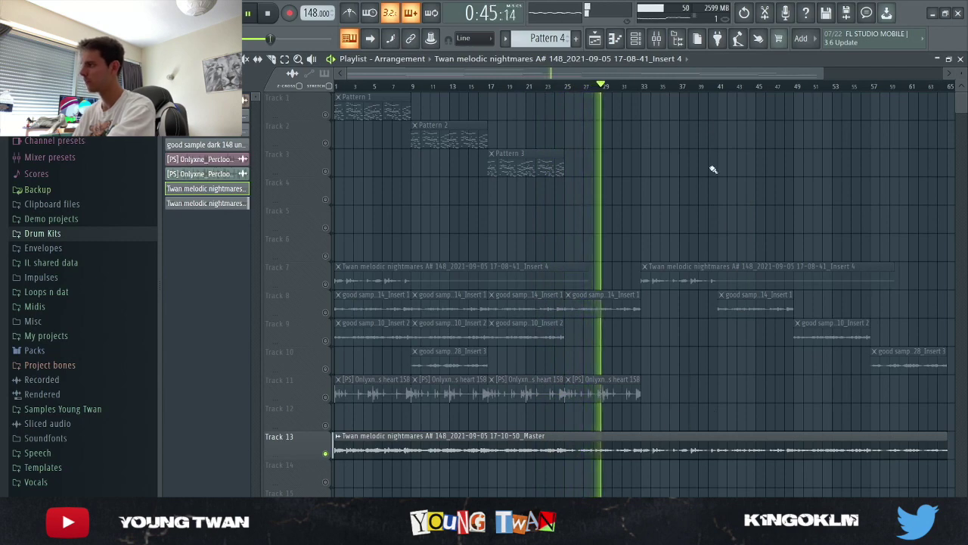
pyautogui.press('space')
pyautogui.press('F6')
# - Open Analog Lab V's preset list, then bring up its melody in the piano roll
pyautogui.click(277, 183)
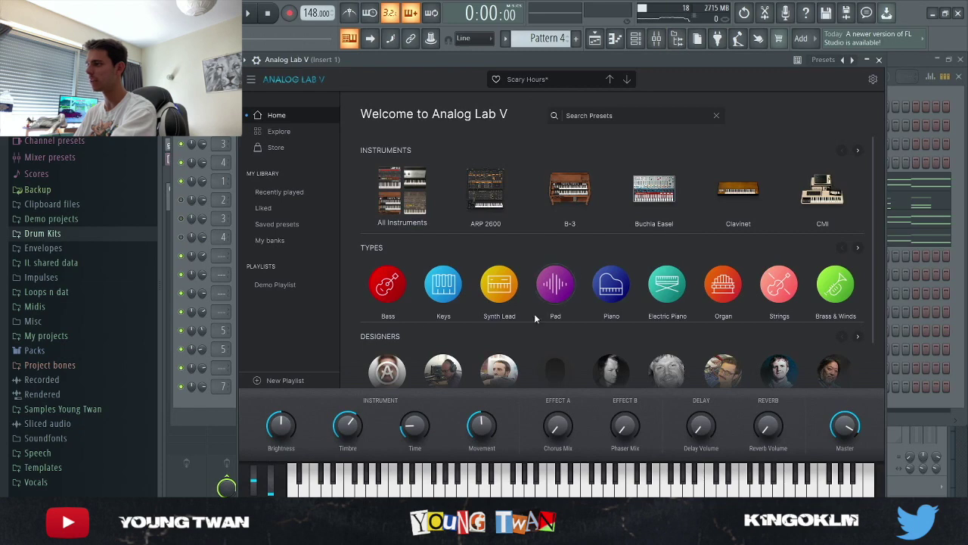
pyautogui.click(388, 284)
pyautogui.click(206, 413)
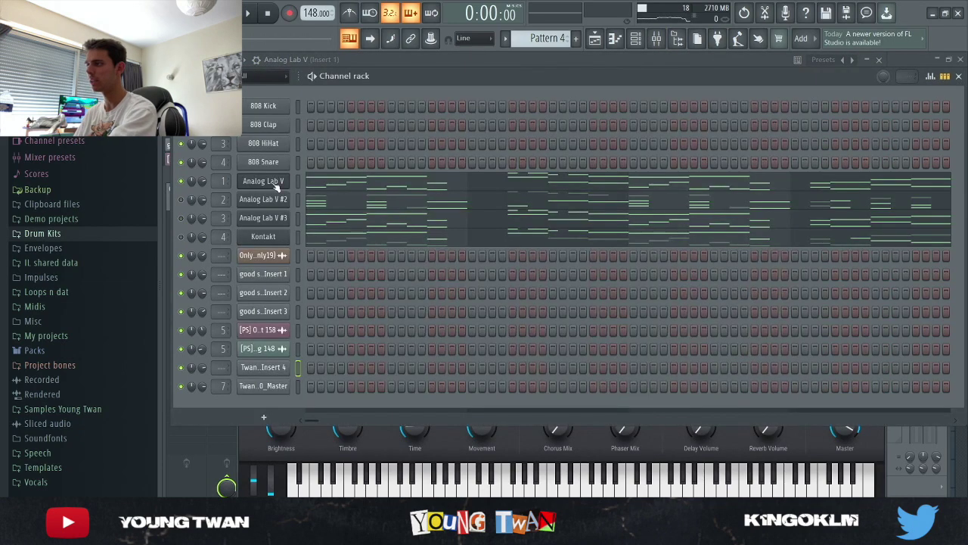
pyautogui.click(337, 182)
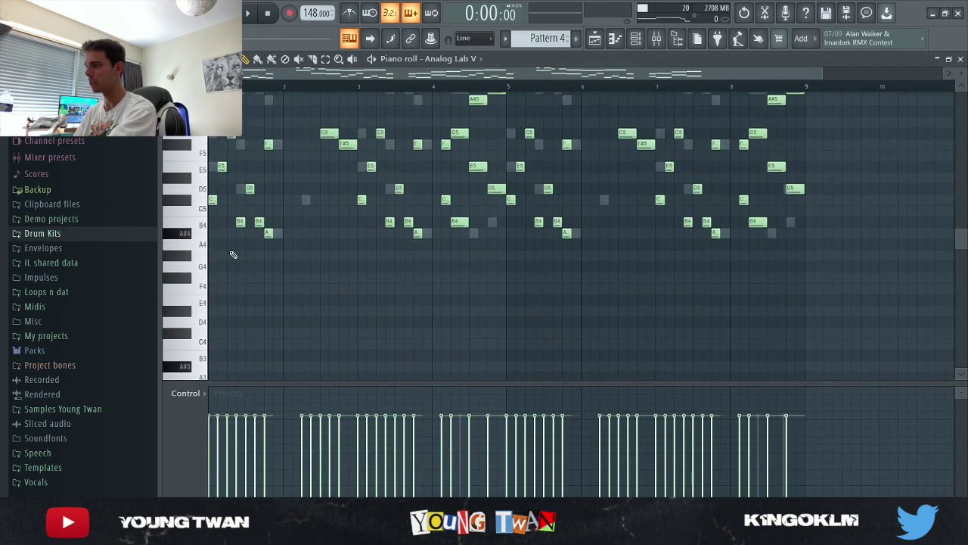
pyautogui.scroll(5, 219, 227)
pyautogui.scroll(2, 203, 142)
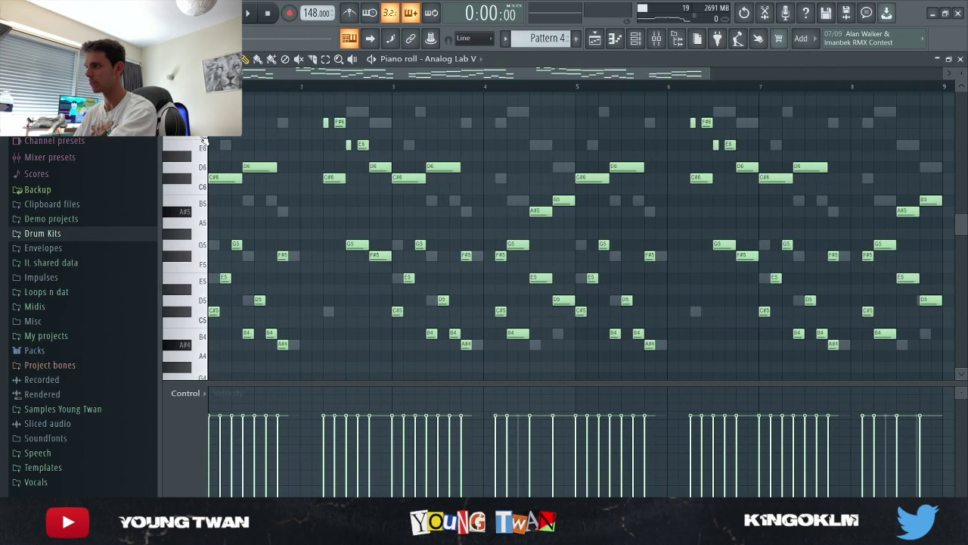
# - Play the Analog Lab V melody from the piano roll and stop it
pyautogui.click(657, 38)
pyautogui.click(657, 38)
pyautogui.press('space')
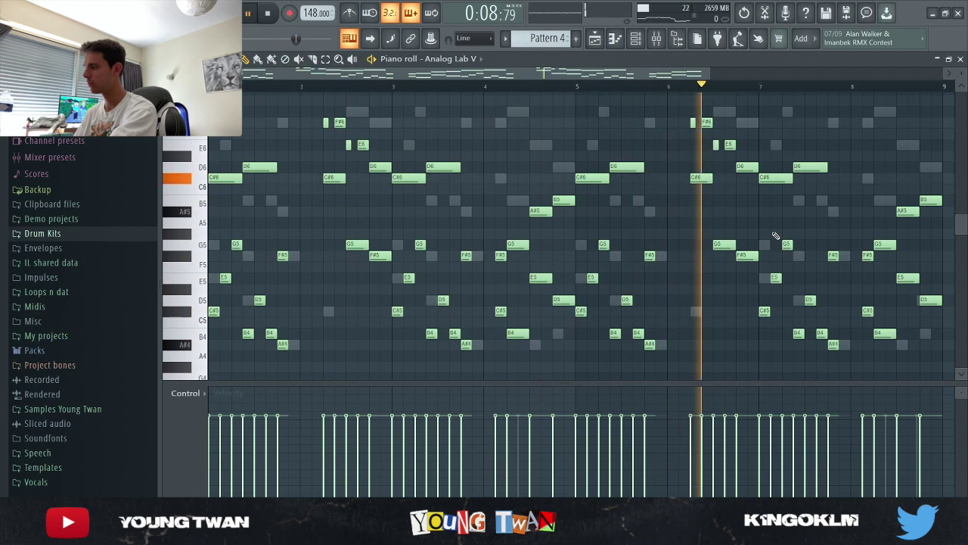
pyautogui.scroll(-2, 799, 237)
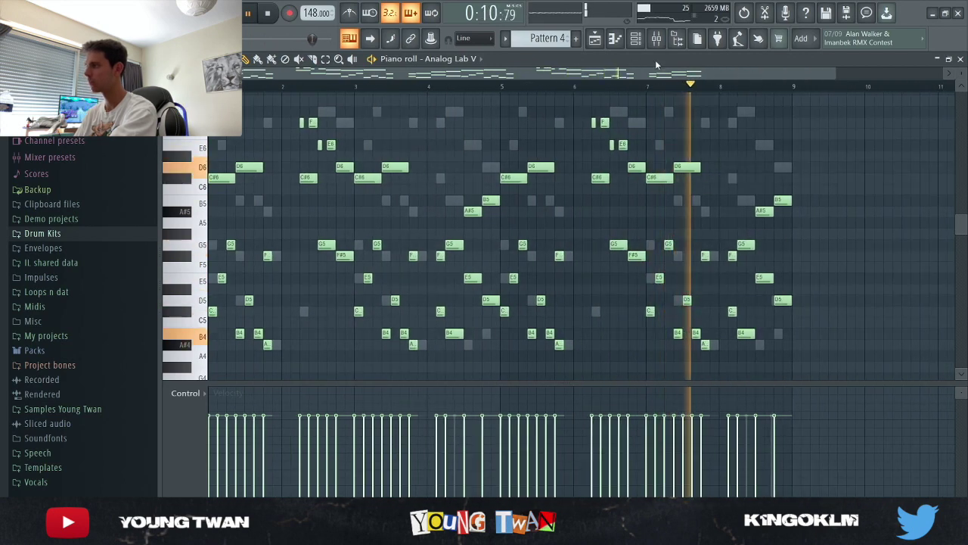
pyautogui.press('space')
# - Show Insert 1 in the mixer and open its Pro-Q 3 and HalfTime effects
pyautogui.click(657, 38)
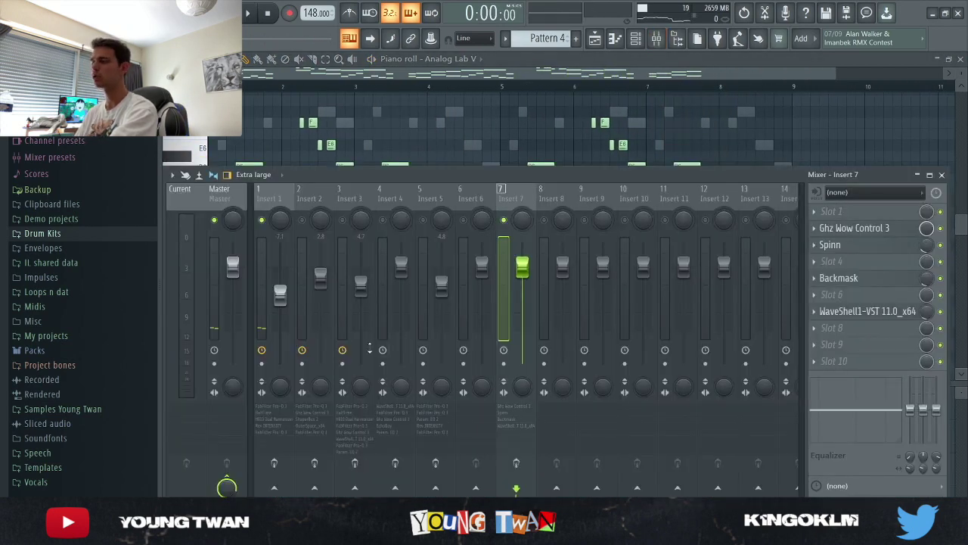
pyautogui.click(278, 201)
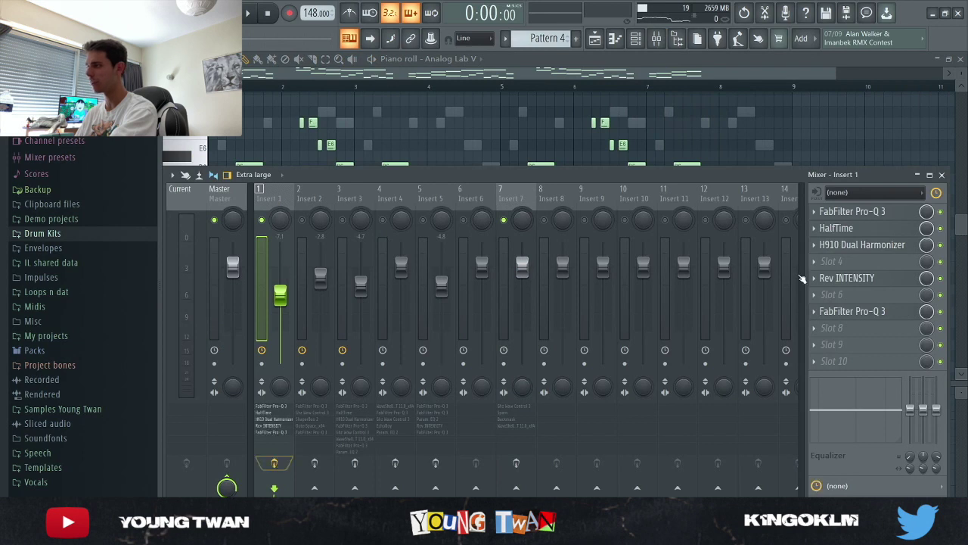
pyautogui.click(890, 212)
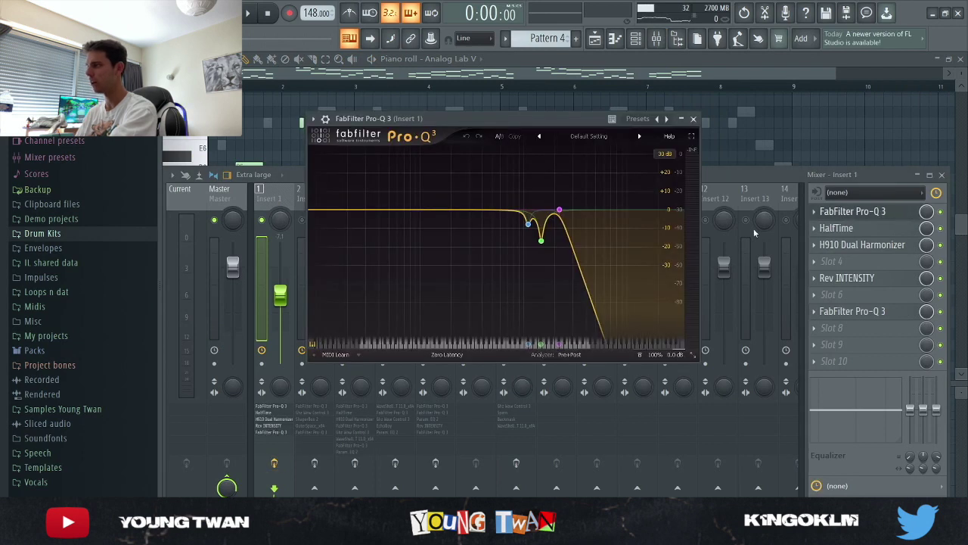
pyautogui.moveTo(541, 241)
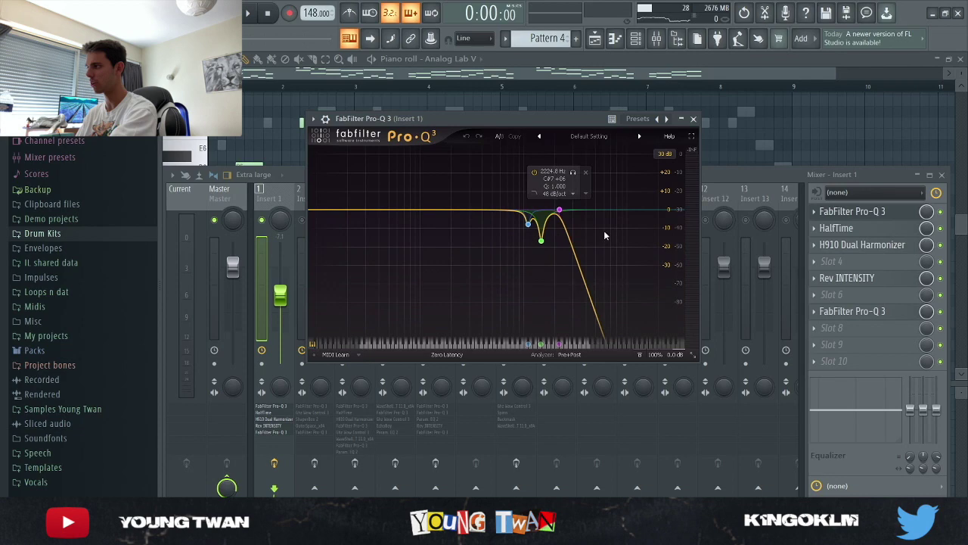
pyautogui.click(871, 229)
pyautogui.click(876, 230)
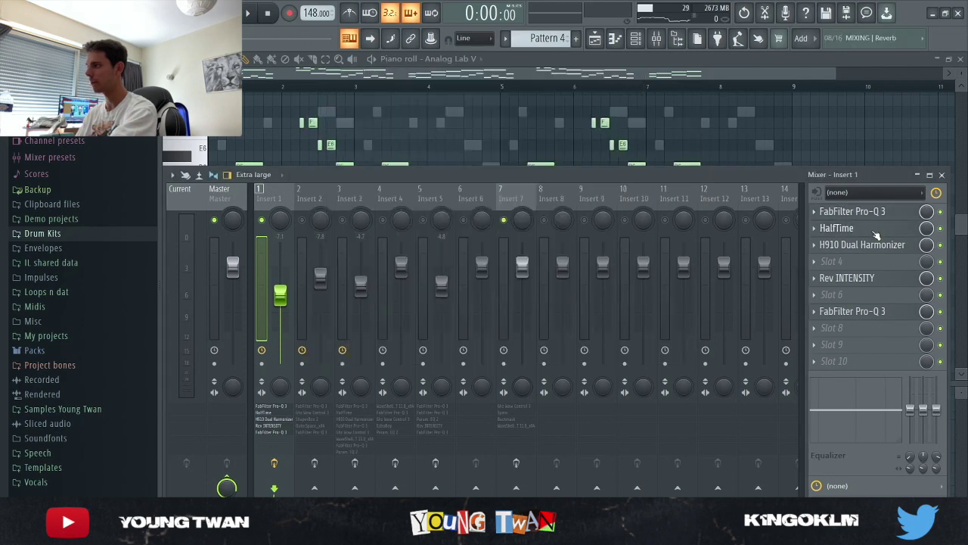
# - Inspect Insert 1's H910 Dual Harmonizer, Rev INTENSITY reverb and low-cut Pro-Q 3
pyautogui.click(862, 244)
pyautogui.moveTo(595, 115); pyautogui.dragTo(528, 117)
pyautogui.click(866, 245)
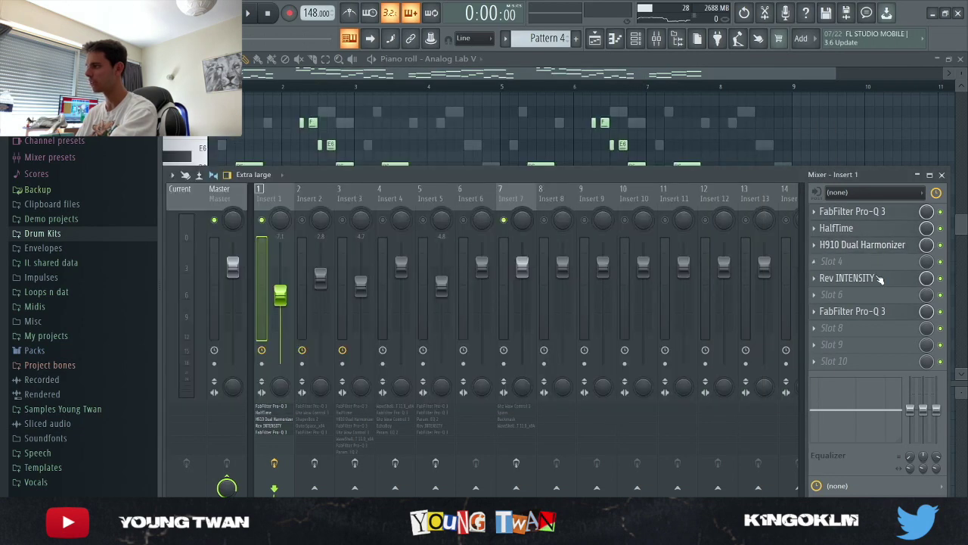
pyautogui.click(877, 279)
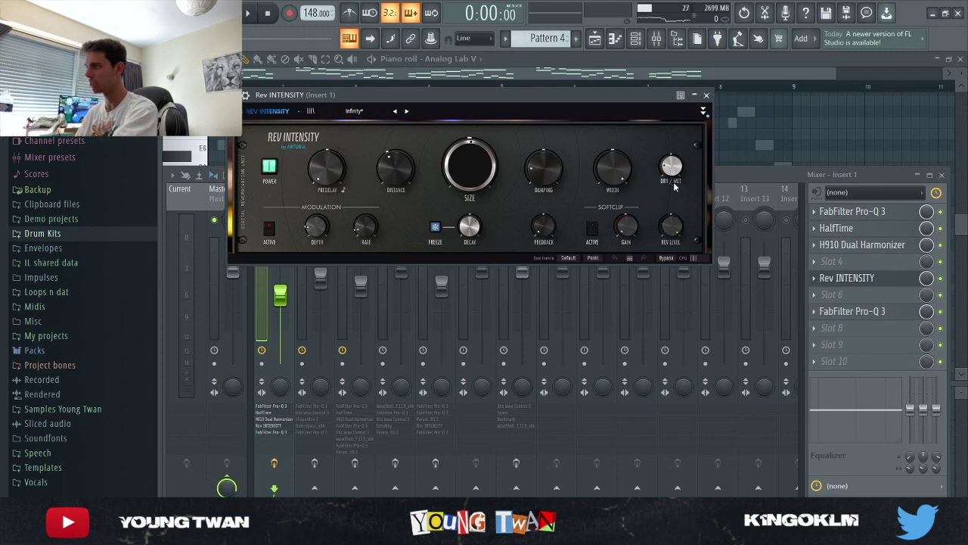
pyautogui.click(707, 94)
pyautogui.click(874, 313)
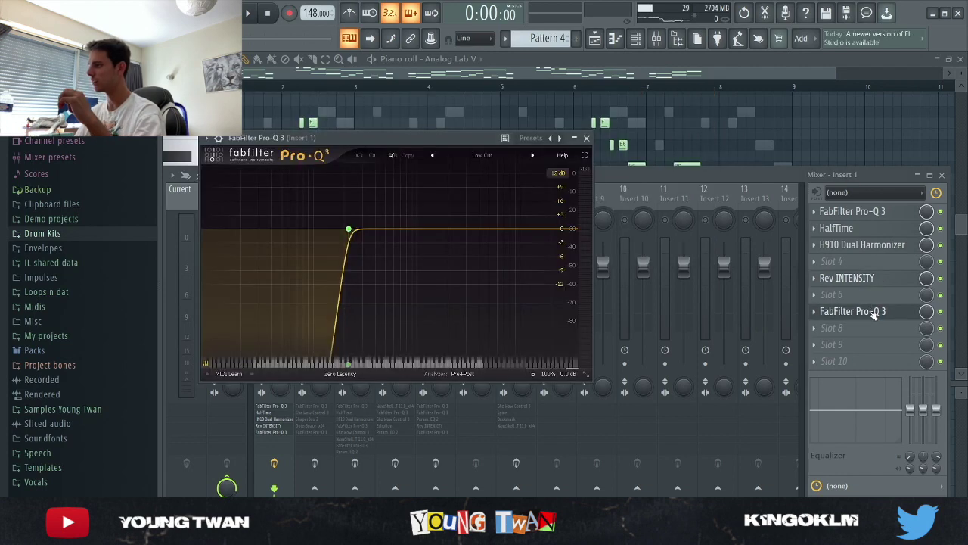
pyautogui.click(877, 318)
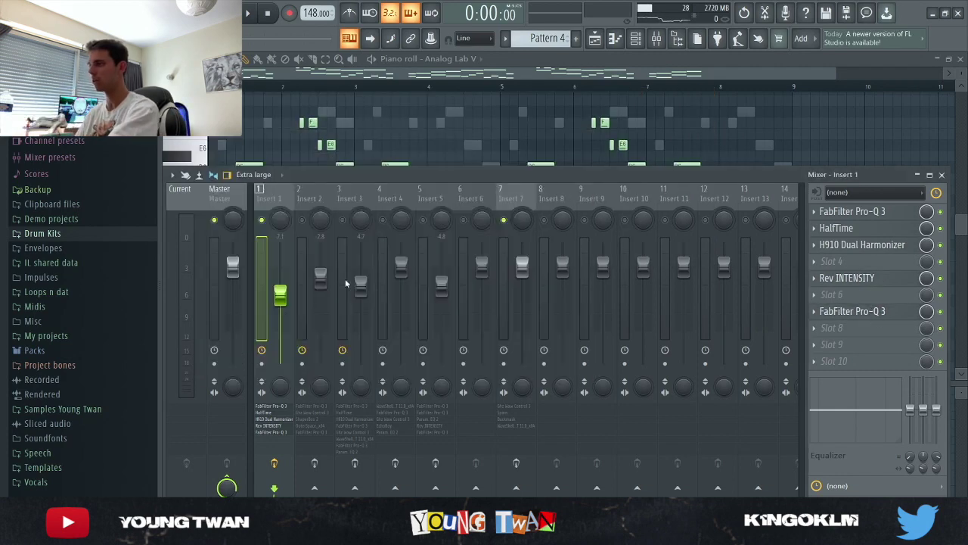
# - Close the mixer and play the Analog Lab melody through, then stop
pyautogui.press('F9')
pyautogui.press('space')
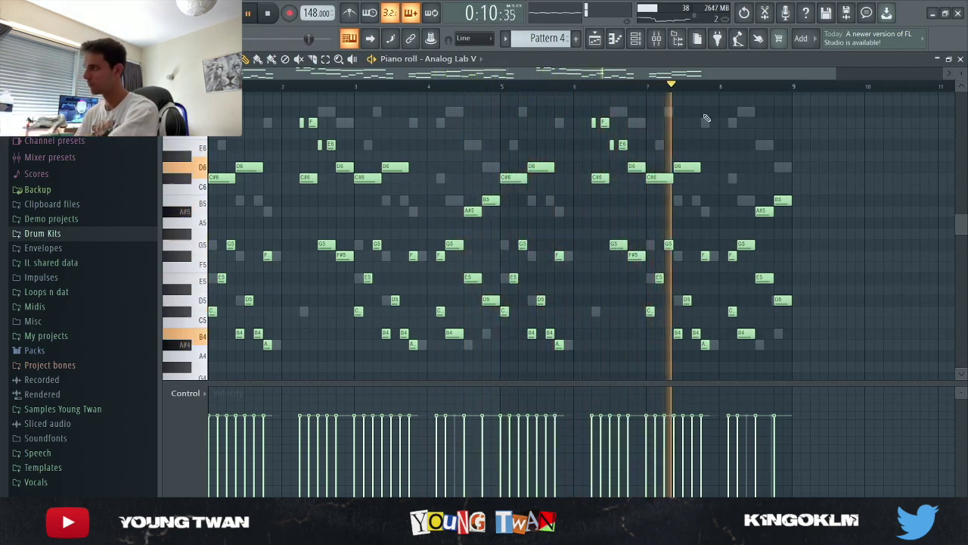
pyautogui.press('space')
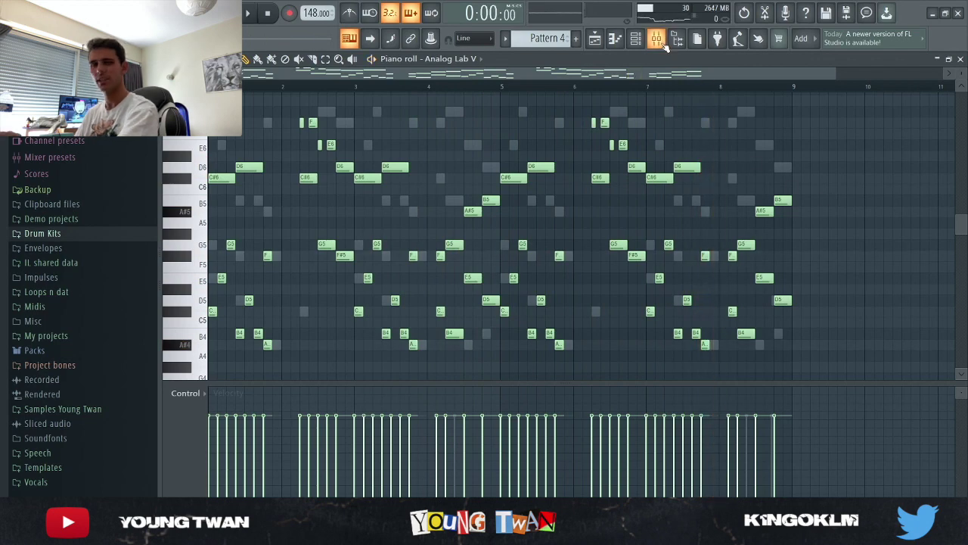
# - Open the Analog Lab V #2 instrument and bring its notes into the piano roll
pyautogui.click(657, 40)
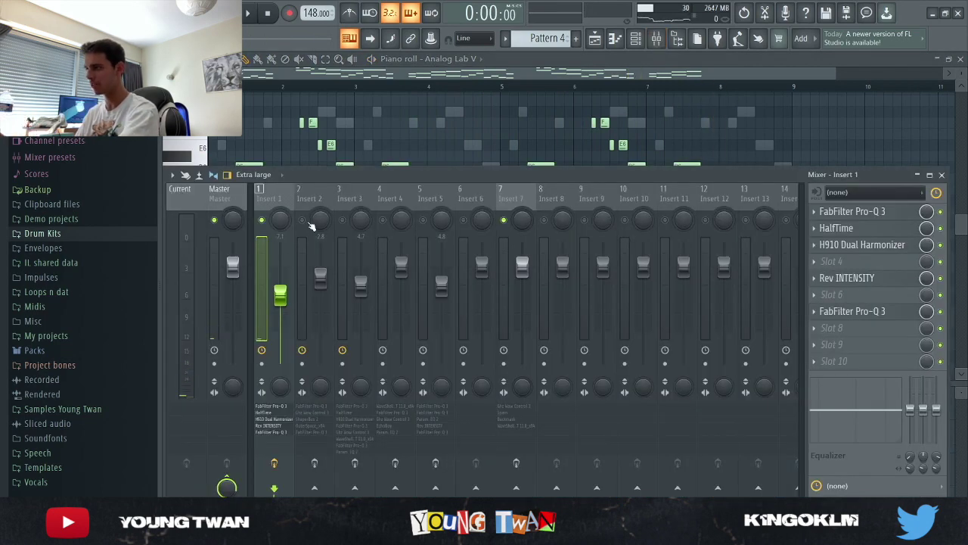
pyautogui.press('F6')
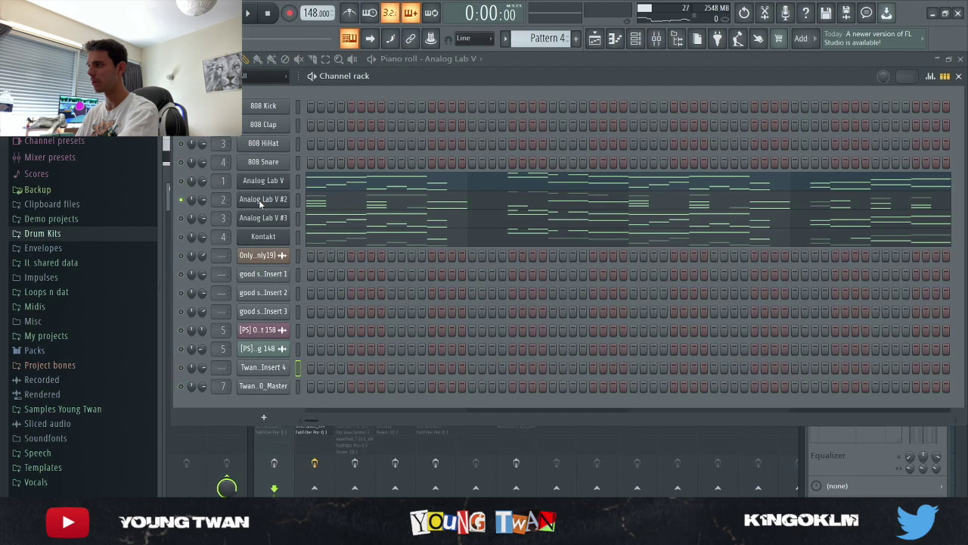
pyautogui.click(263, 198)
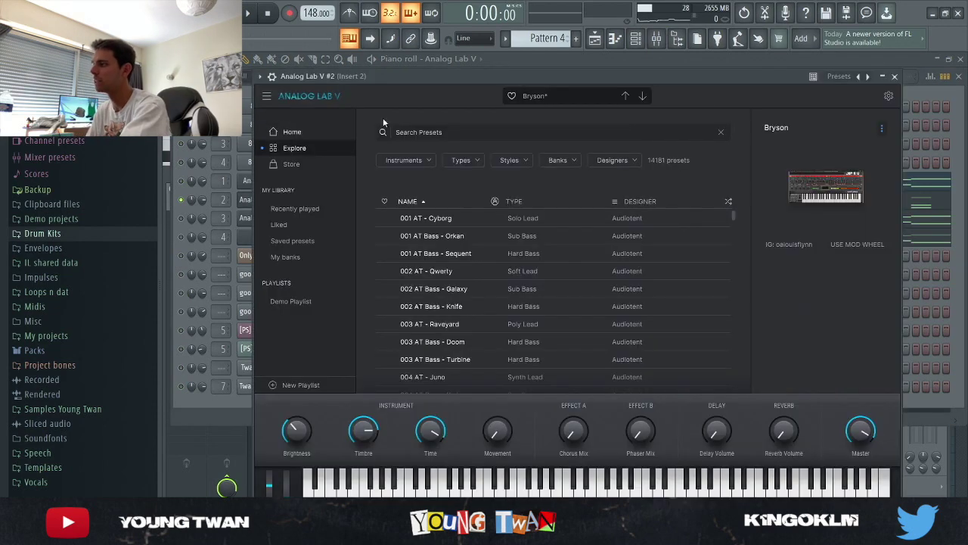
pyautogui.click(204, 404)
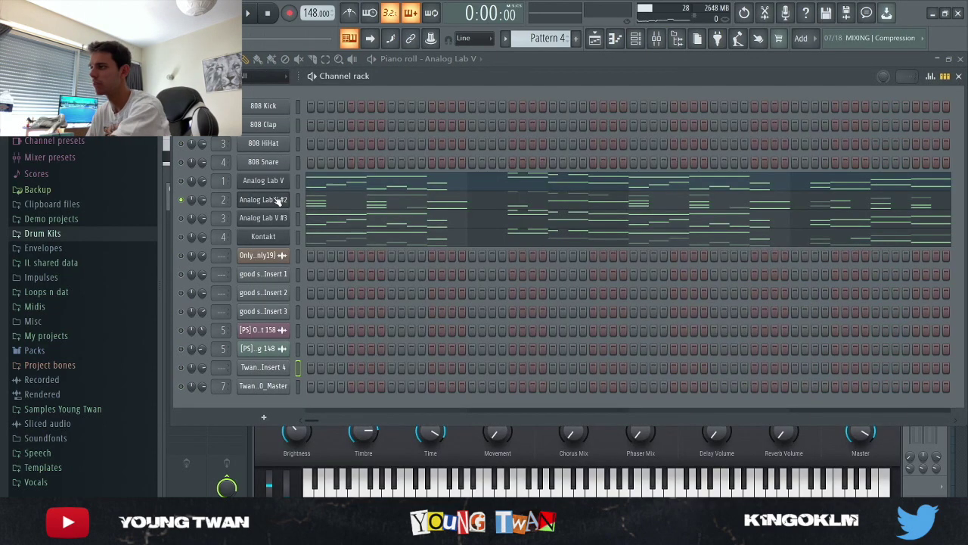
pyautogui.press('F7')
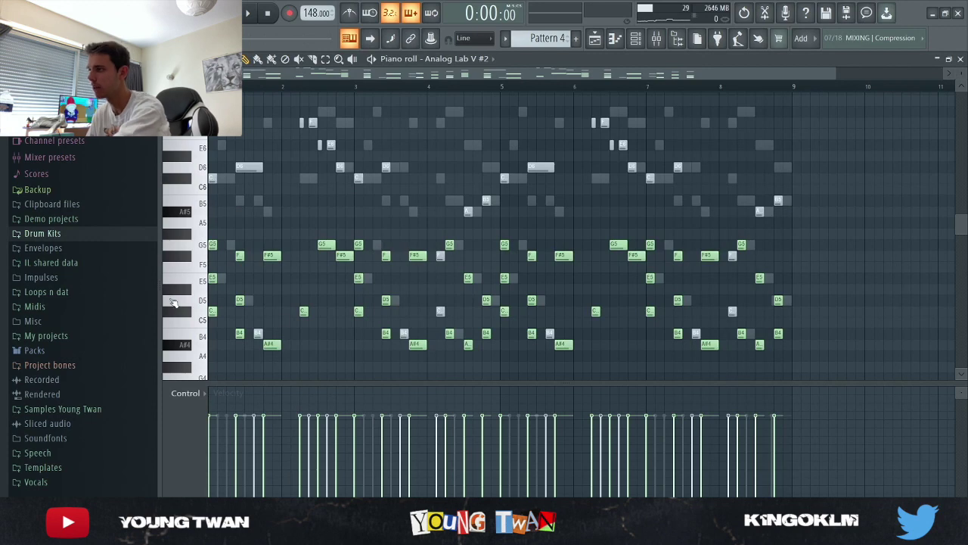
# - Compare the Analog Lab V notes with the Analog Lab V #2 notes in the piano roll
pyautogui.scroll(3, 557, 68)
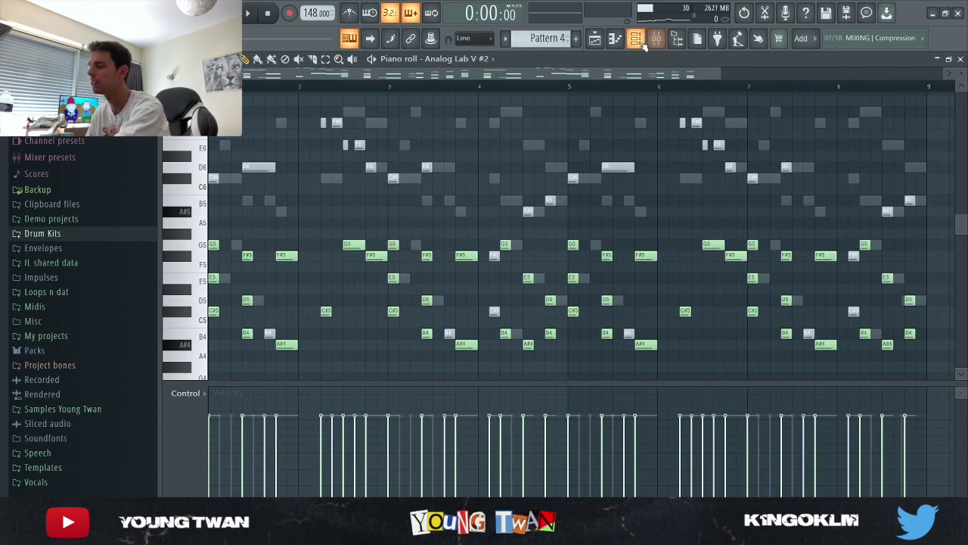
pyautogui.click(642, 43)
pyautogui.click(360, 182)
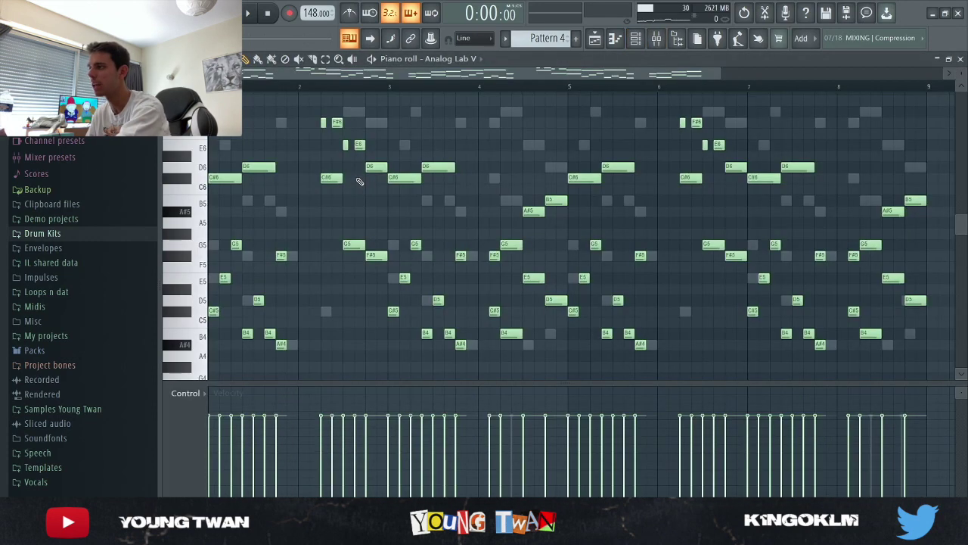
pyautogui.click(637, 42)
pyautogui.click(335, 208)
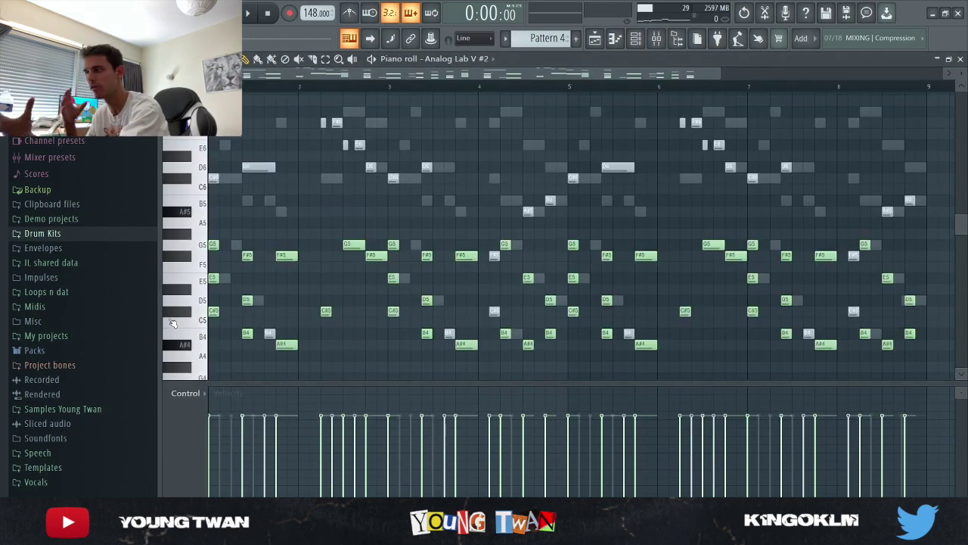
pyautogui.scroll(2, 207, 272)
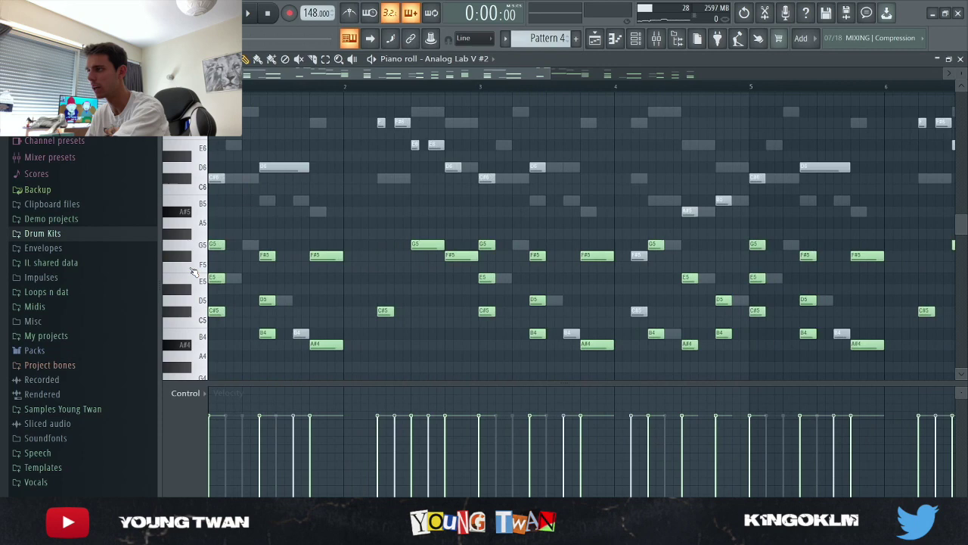
pyautogui.scroll(-1, 174, 238)
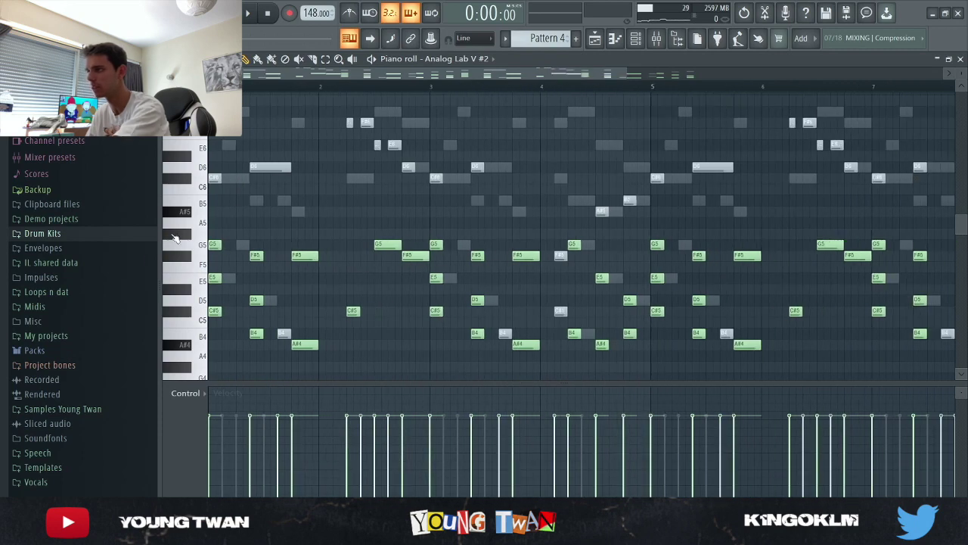
# - Play the Analog Lab V #2 pattern for about 12 seconds and stop at zero
pyautogui.click(656, 38)
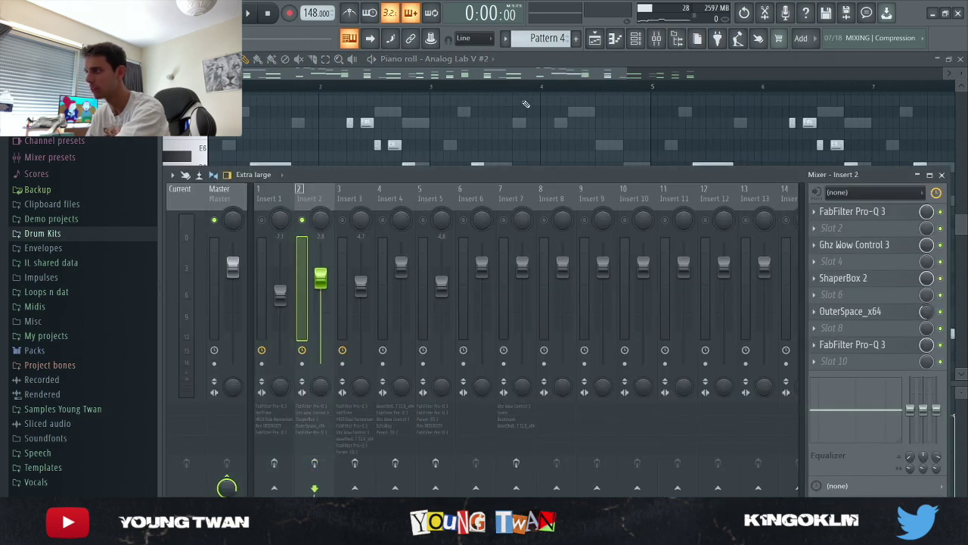
pyautogui.press('F9')
pyautogui.press('space')
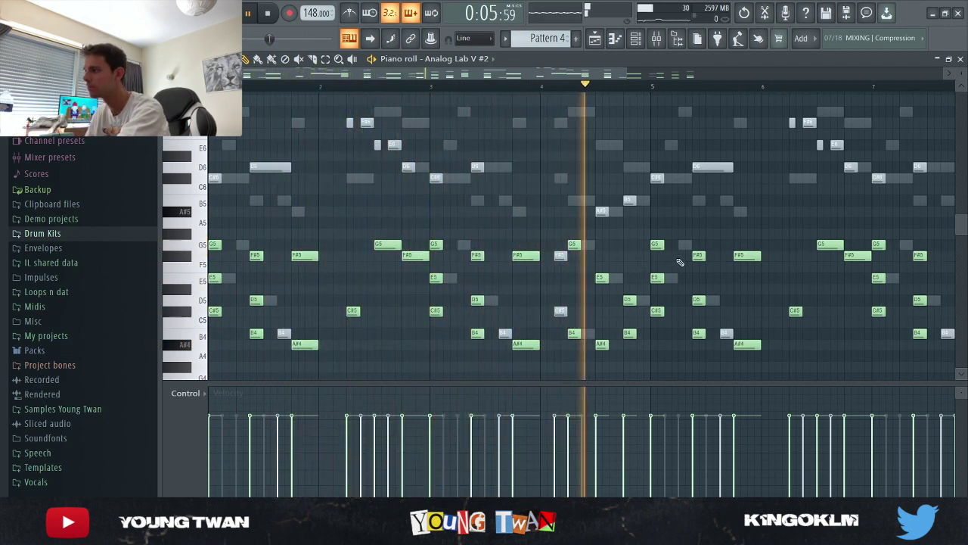
pyautogui.scroll(-3, 739, 250)
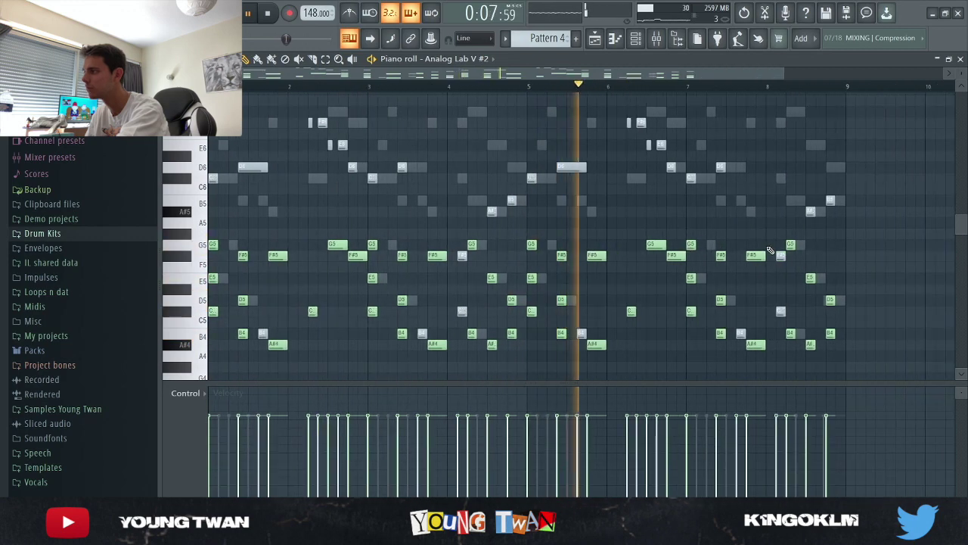
pyautogui.scroll(-1, 769, 250)
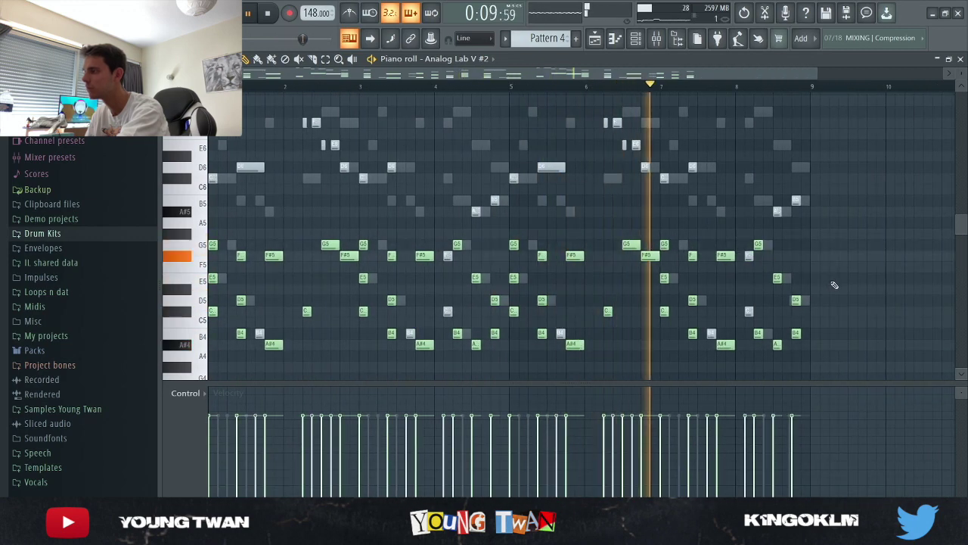
pyautogui.scroll(3, 188, 255)
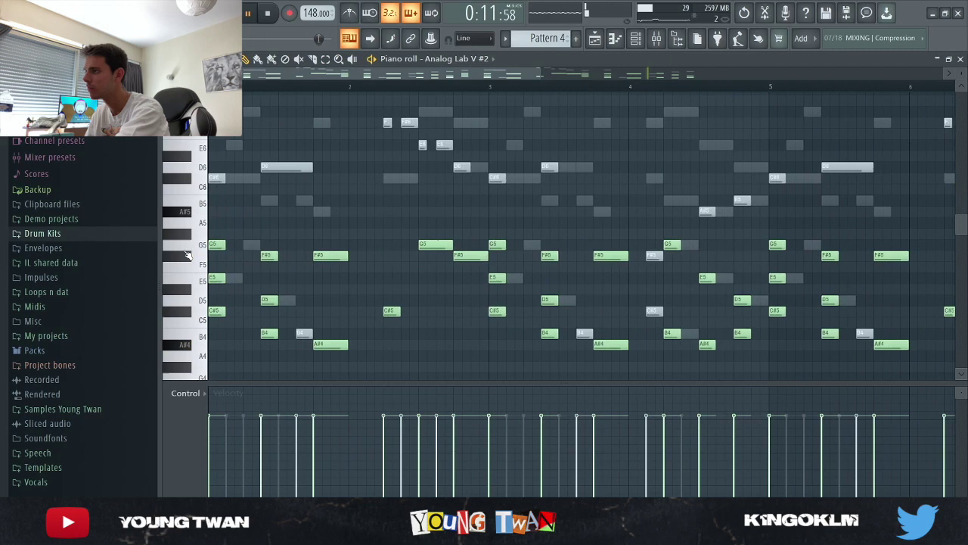
pyautogui.press('space')
pyautogui.scroll(-3, 518, 189)
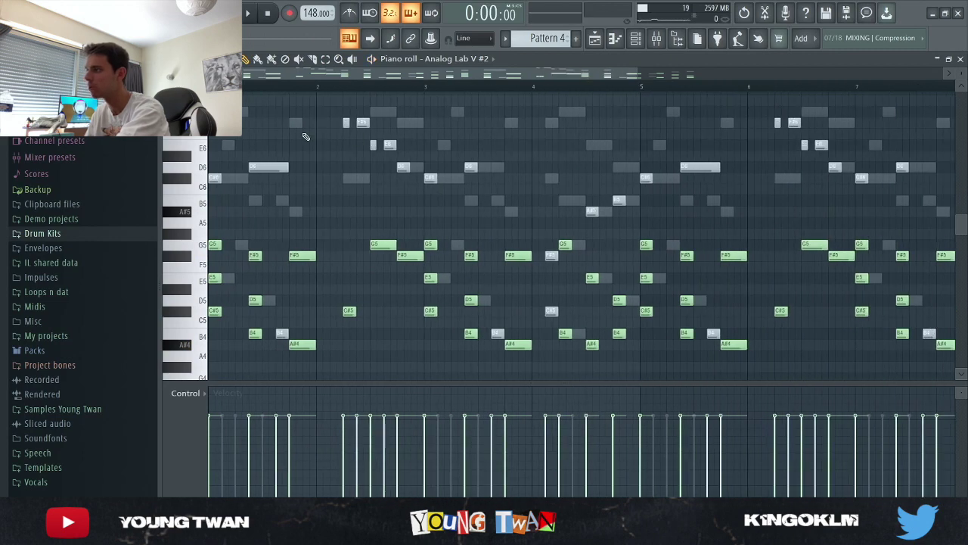
# - Open and close Insert 2's Pro-Q 3, Wow Control 3, ShaperBox 2, OuterSpace_x64 and second Pro-Q 3
pyautogui.click(654, 43)
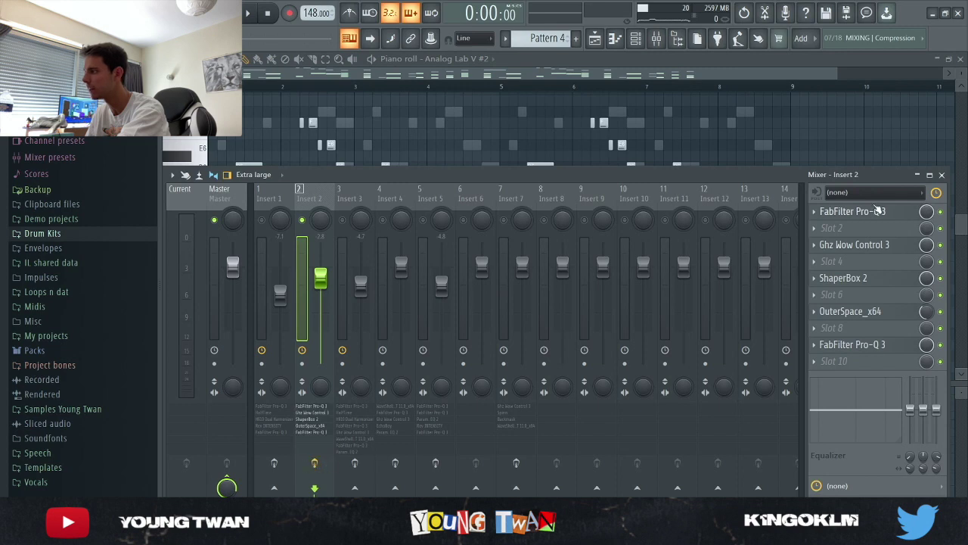
pyautogui.click(902, 218)
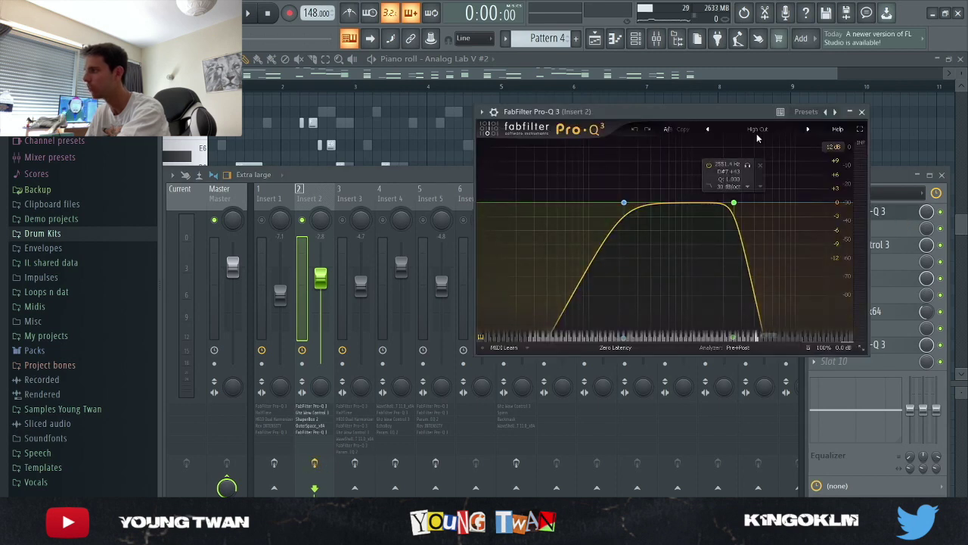
pyautogui.click(863, 112)
pyautogui.click(862, 244)
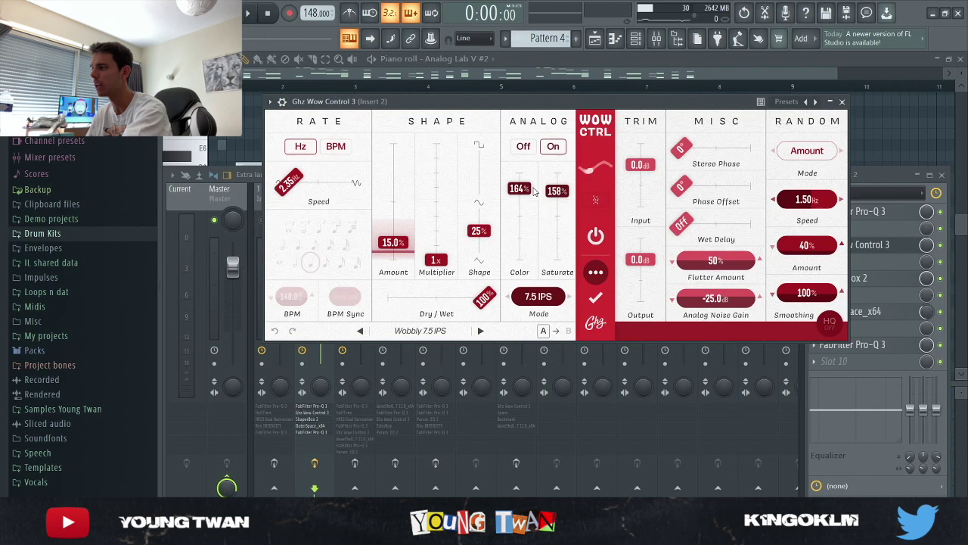
pyautogui.click(842, 102)
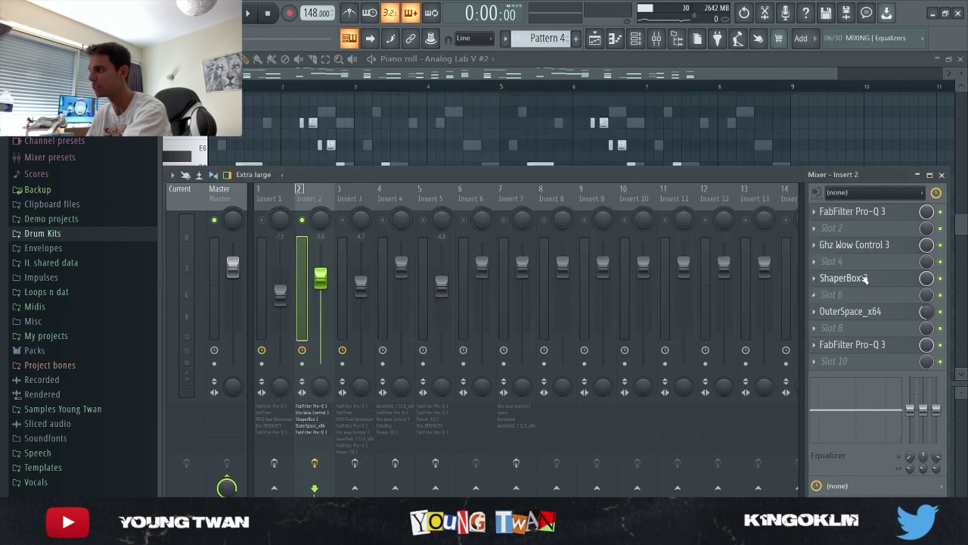
pyautogui.click(865, 278)
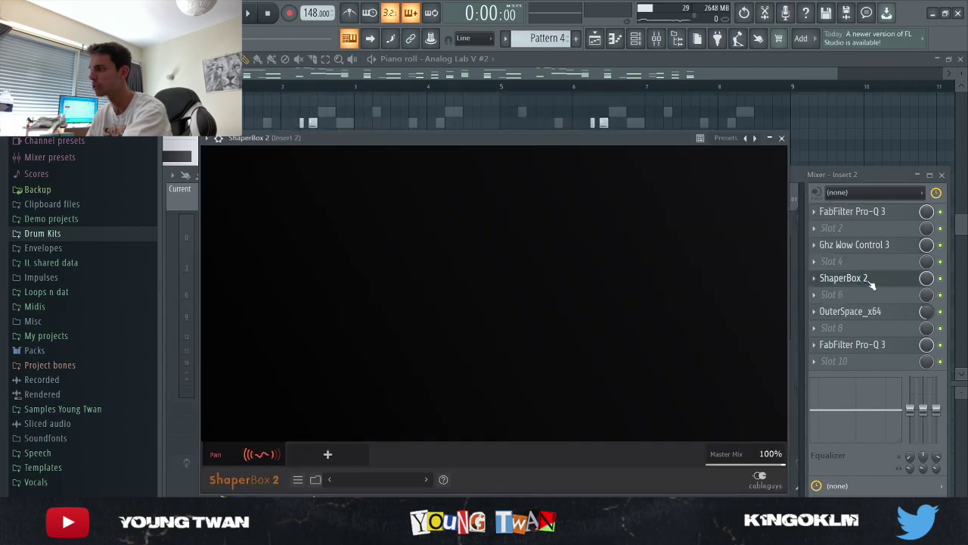
pyautogui.click(871, 283)
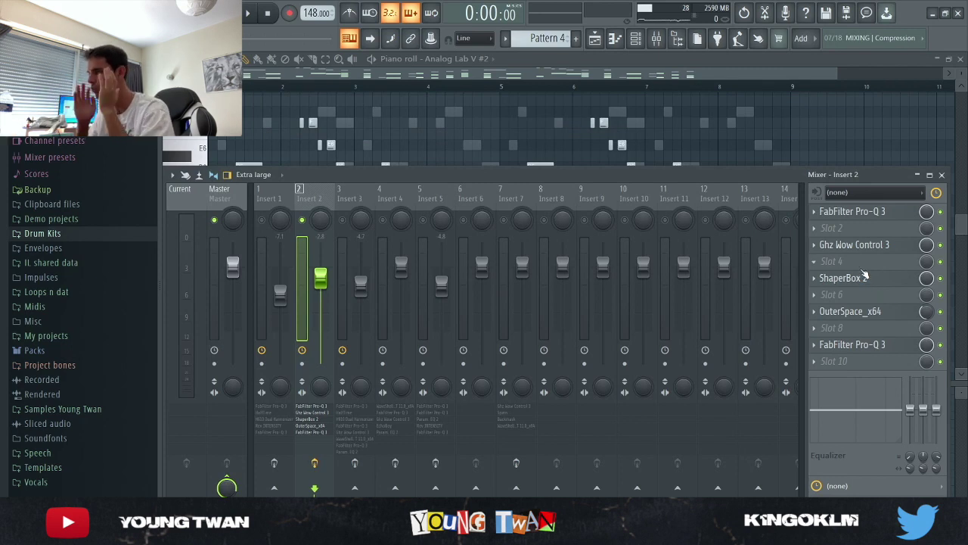
pyautogui.click(854, 312)
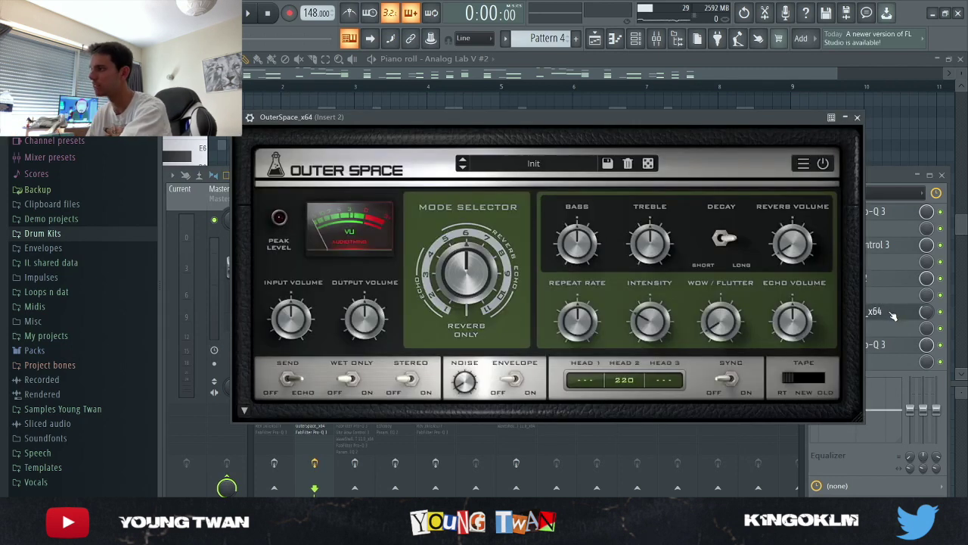
pyautogui.click(898, 317)
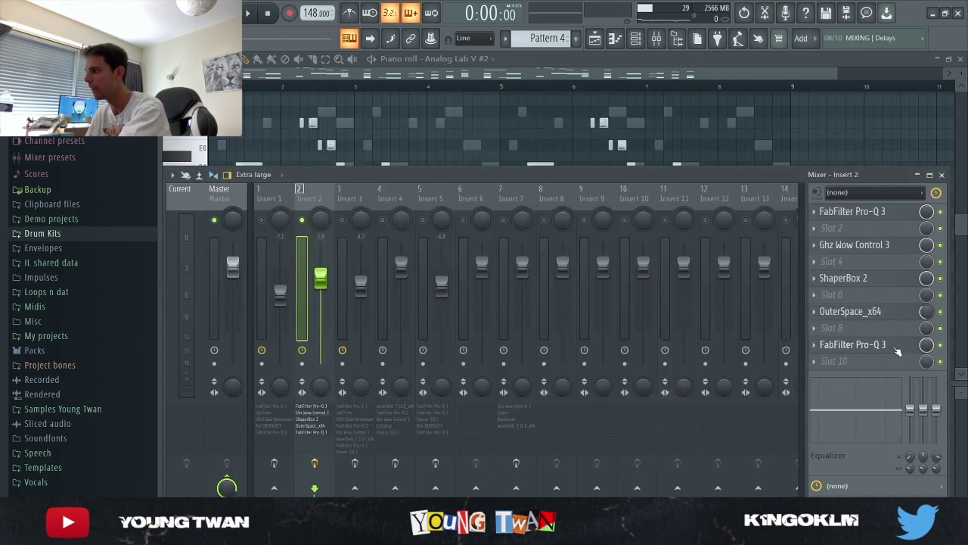
pyautogui.click(898, 347)
pyautogui.moveTo(471, 319)
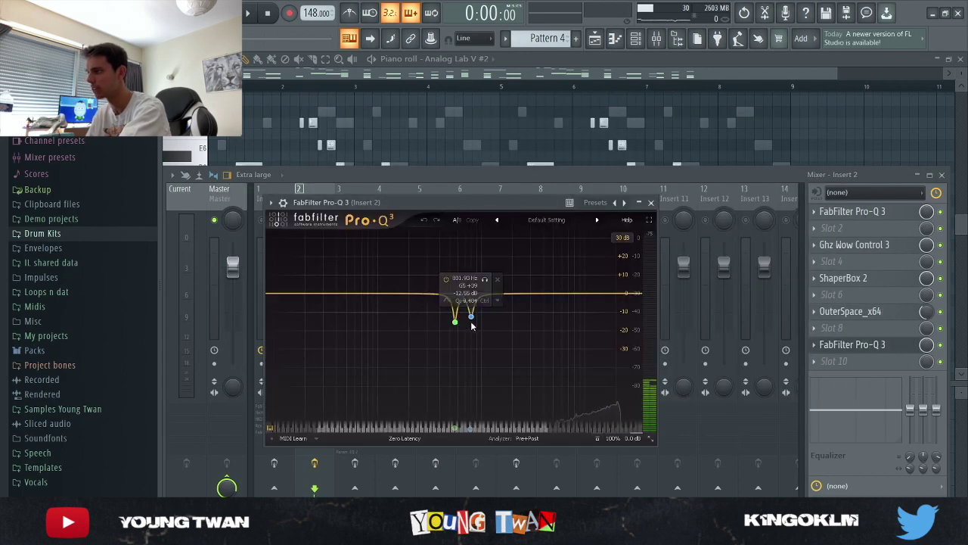
pyautogui.click(896, 346)
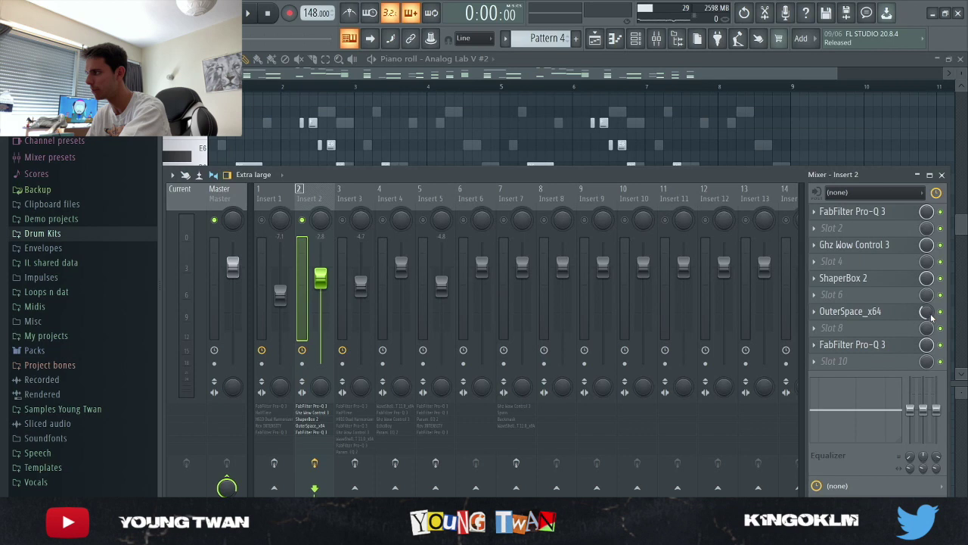
# - Hide the mixer and play the Analog Lab V #2 pattern with its effects for about 10 seconds
pyautogui.click(447, 121)
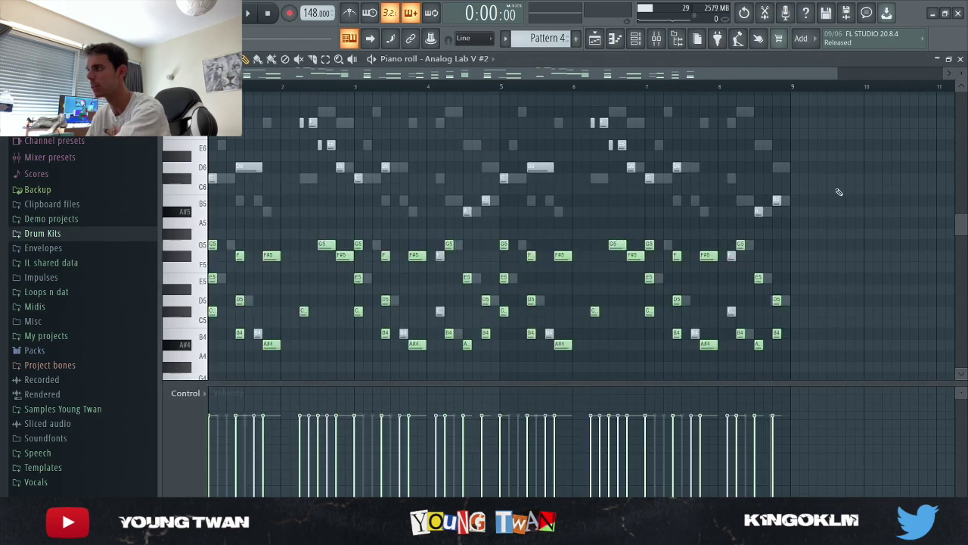
pyautogui.press('space')
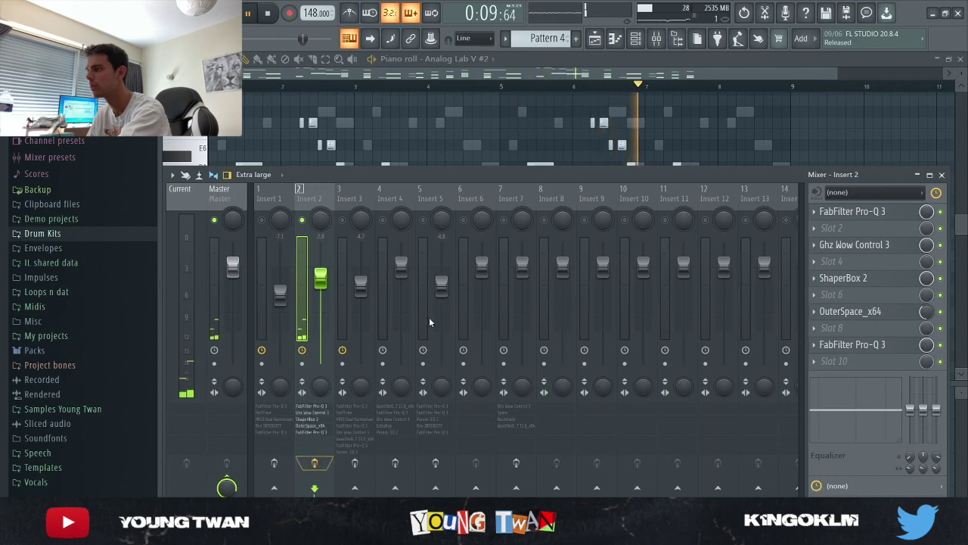
pyautogui.press('F9')
# - Stop playback, open Analog Lab V #3's preset list, and show its notes in the piano roll
pyautogui.press('space')
pyautogui.press('F6')
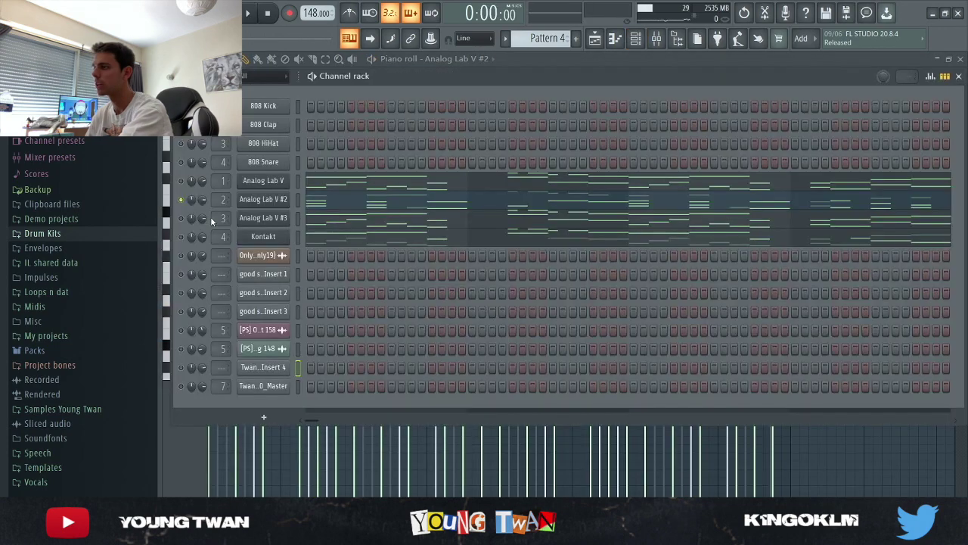
pyautogui.click(253, 218)
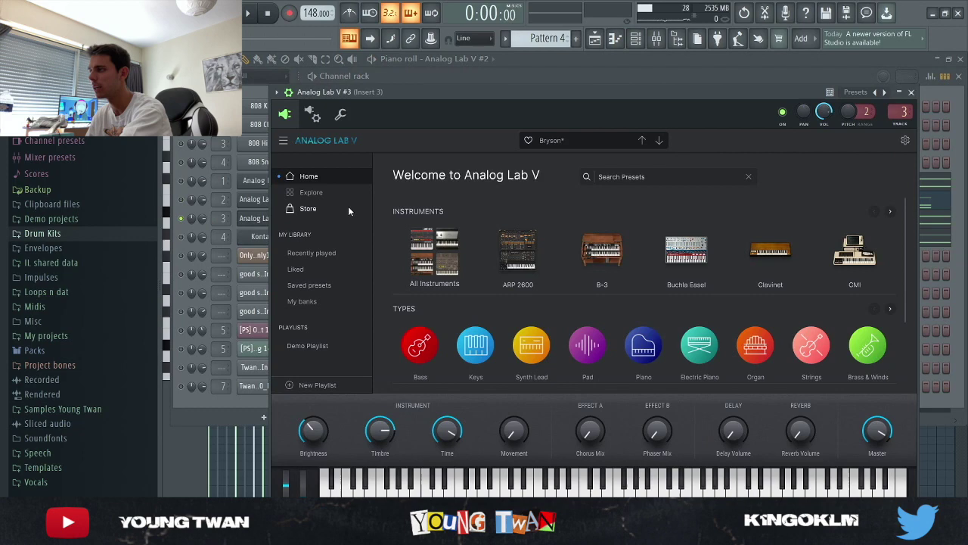
pyautogui.click(336, 194)
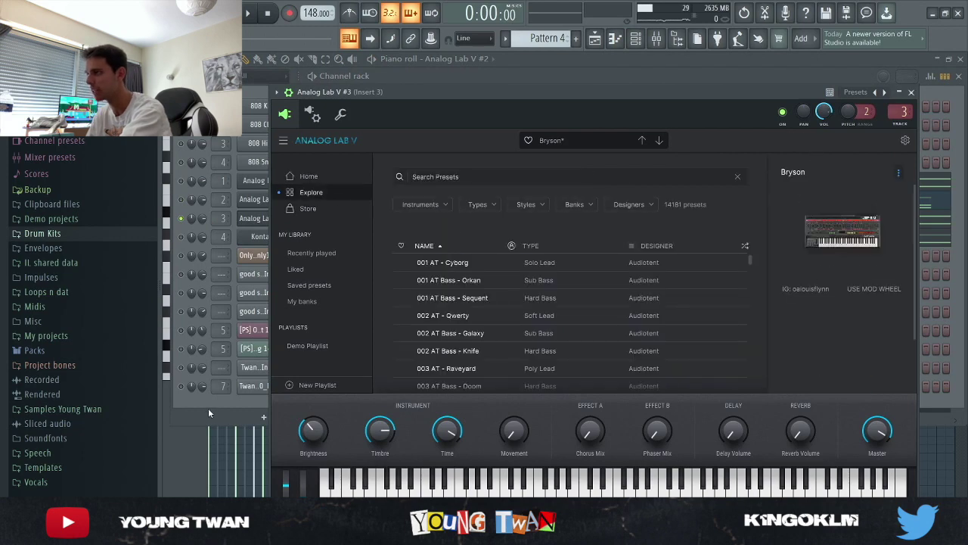
pyautogui.press('F7')
# - Toggle the mixer to view Insert 3's chain, ending on the full piano roll
pyautogui.press('F9')
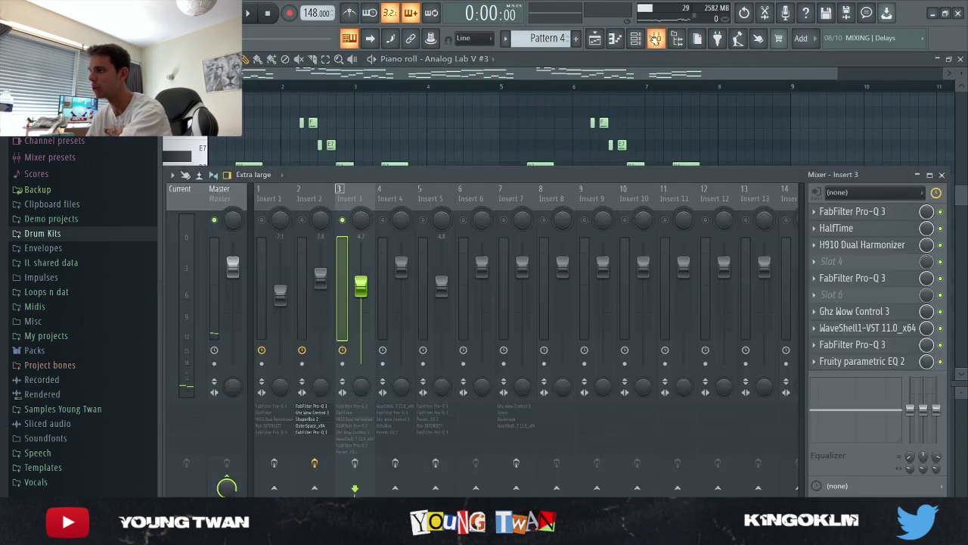
pyautogui.press('F9')
pyautogui.scroll(-4, 410, 173)
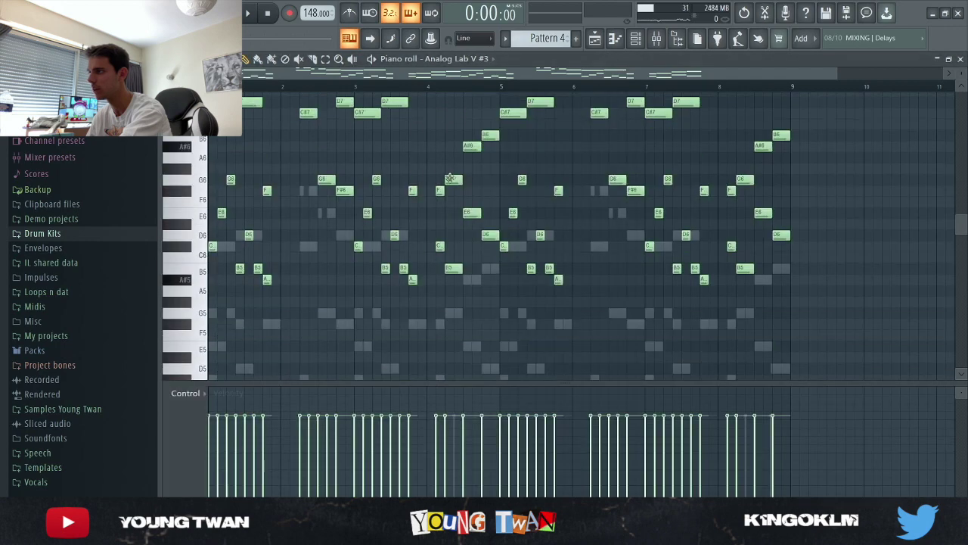
pyautogui.press('F9')
pyautogui.press('F9')
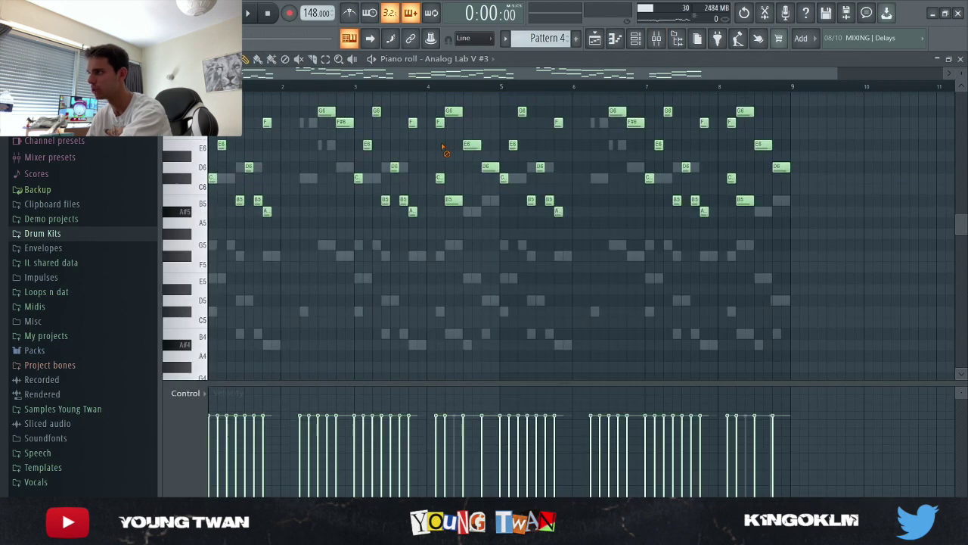
pyautogui.press('F9')
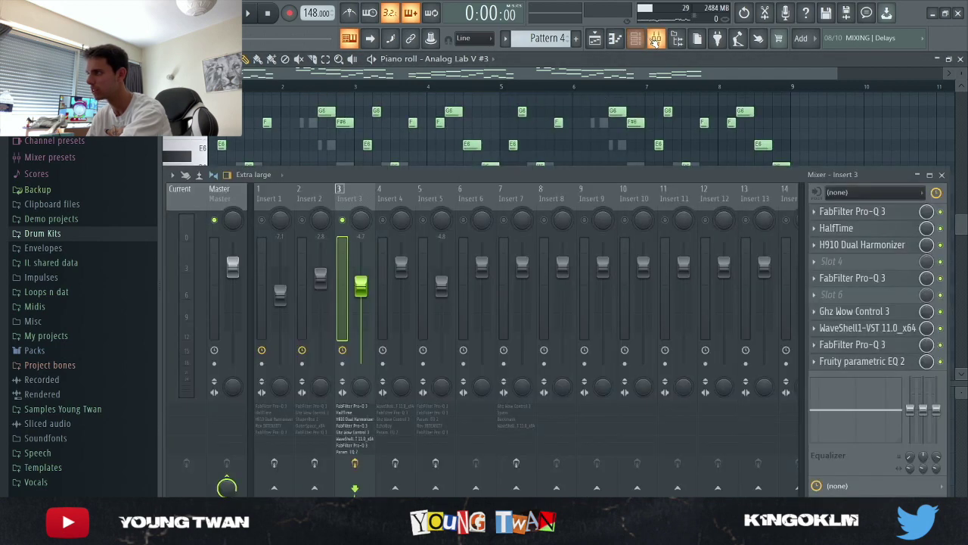
# - Inspect Insert 3's first Pro-Q 3 green band, HalfTime and H910 Dual Harmonizer
pyautogui.click(889, 215)
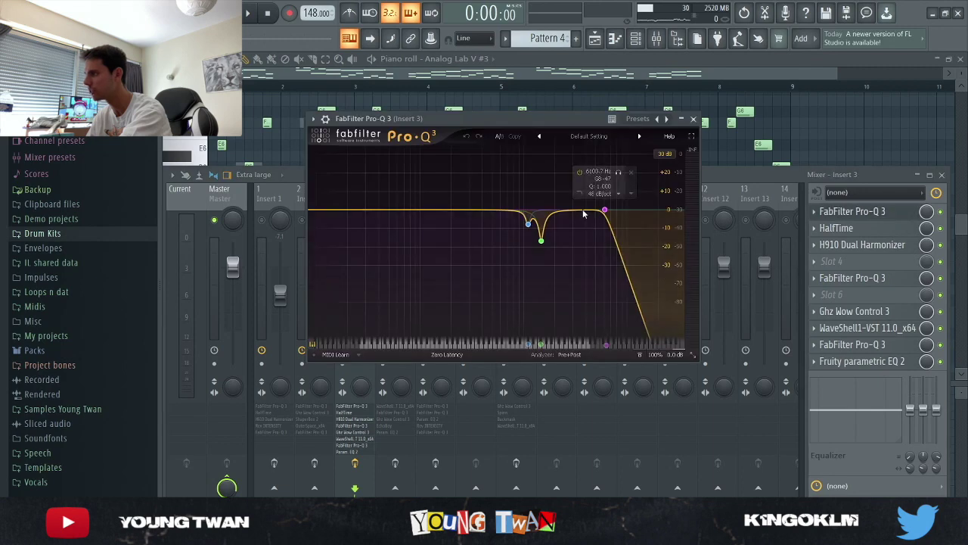
pyautogui.click(540, 241)
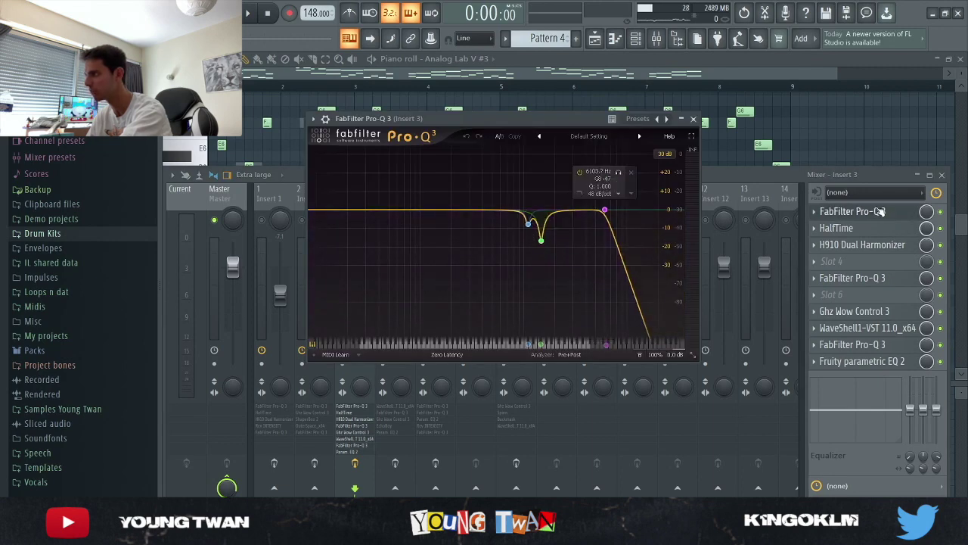
pyautogui.click(843, 211)
pyautogui.click(836, 227)
pyautogui.click(874, 229)
pyautogui.click(874, 247)
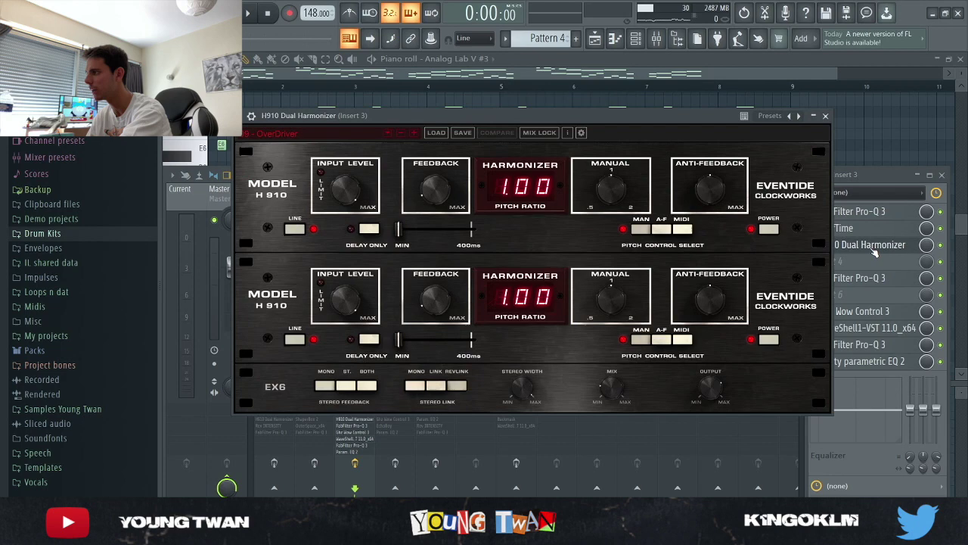
pyautogui.moveTo(562, 126); pyautogui.dragTo(543, 111)
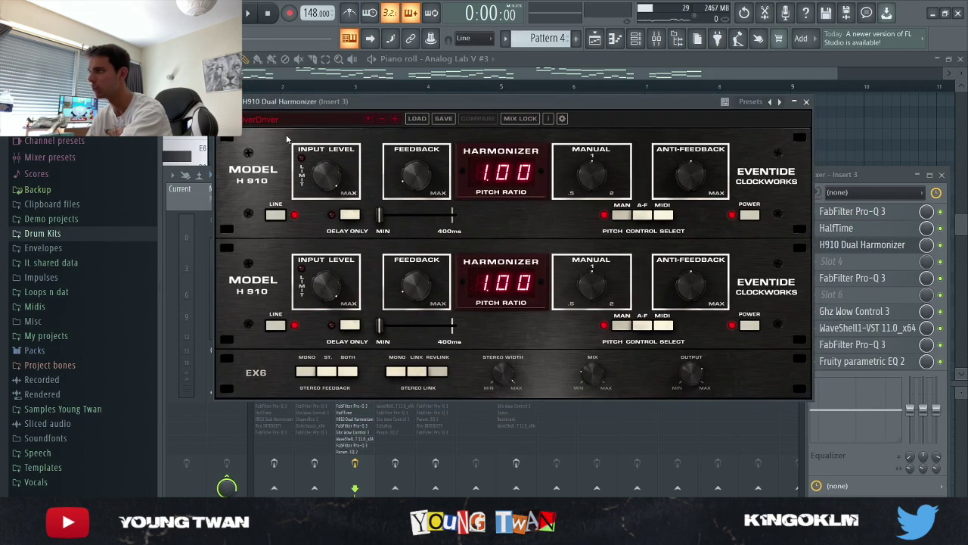
pyautogui.click(847, 244)
# - Inspect Insert 3's second Pro-Q 3 and Ghz Wow Control 3 effect
pyautogui.click(855, 278)
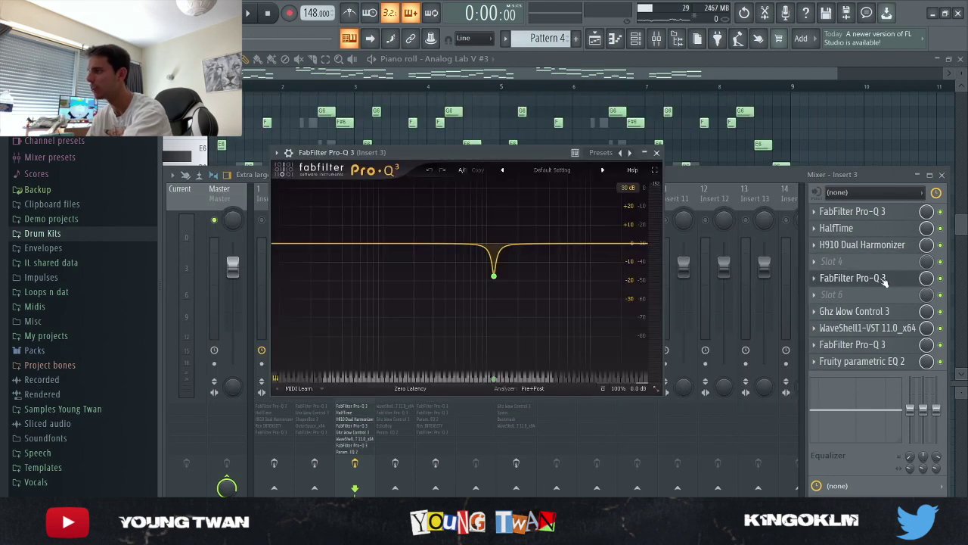
pyautogui.moveTo(491, 267)
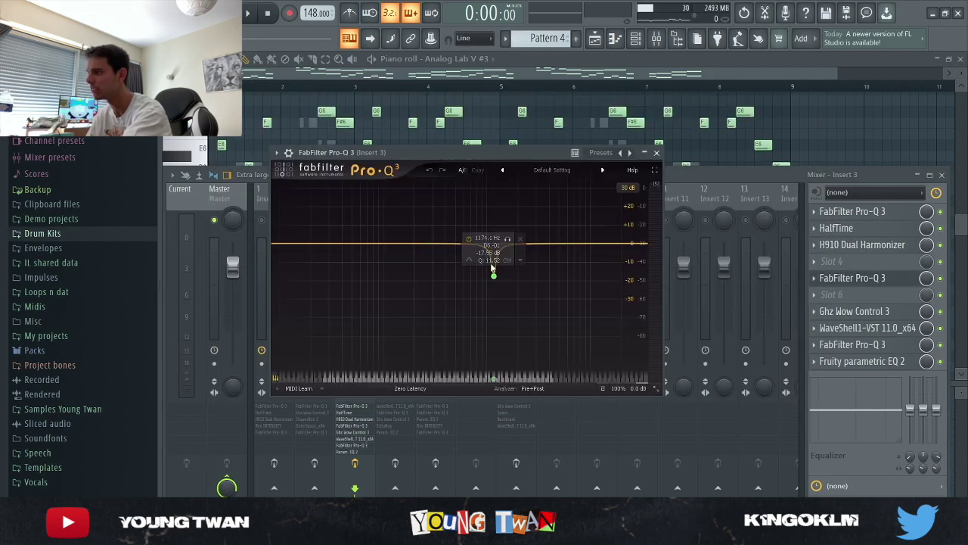
pyautogui.click(883, 280)
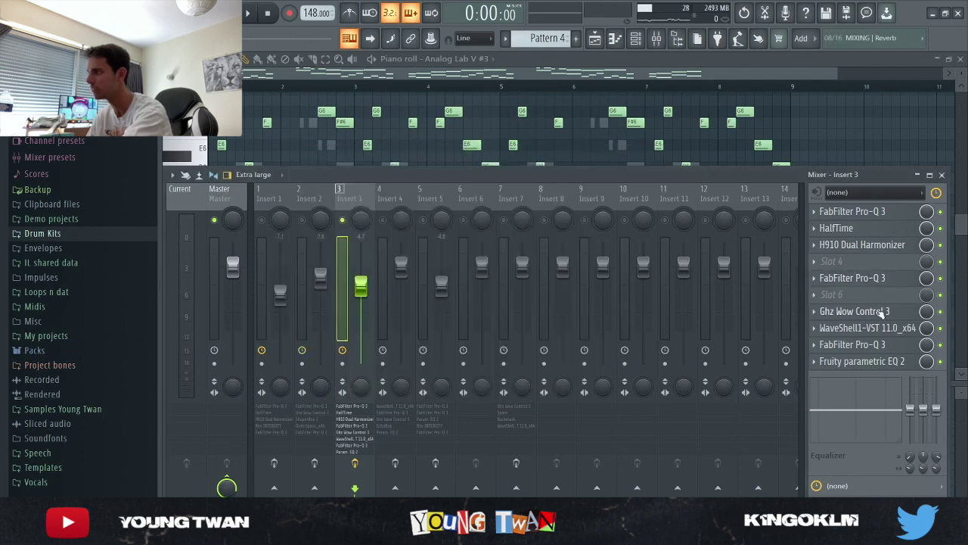
pyautogui.click(823, 313)
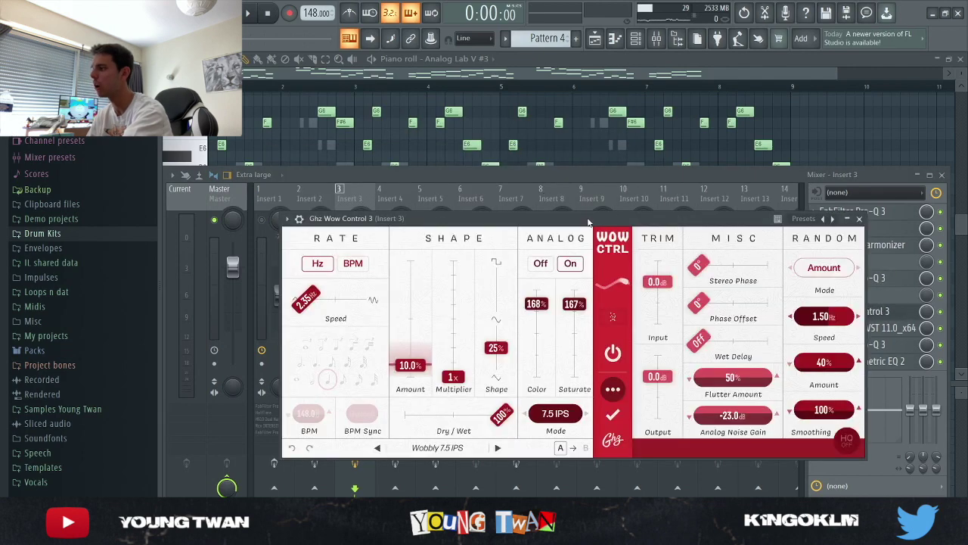
pyautogui.moveTo(588, 221); pyautogui.dragTo(480, 111)
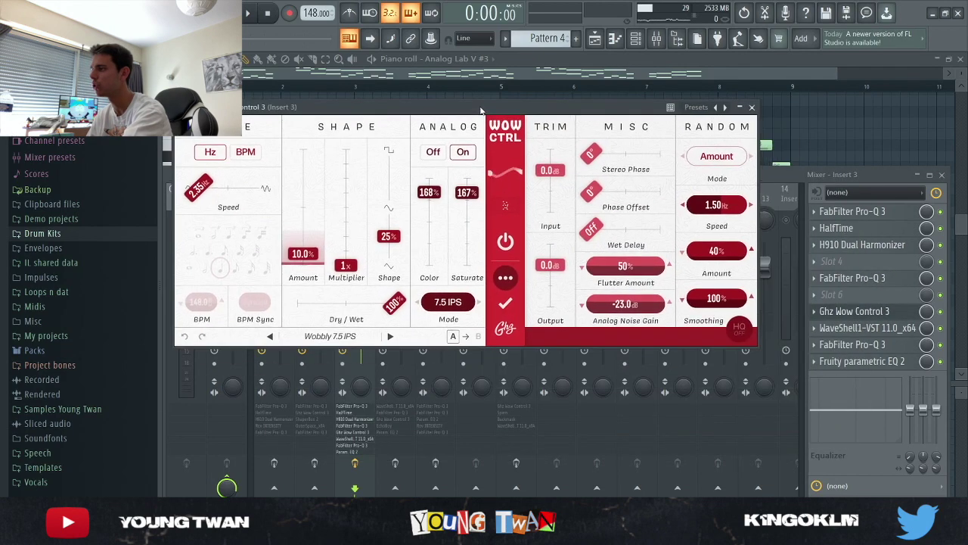
pyautogui.click(751, 107)
# - Inspect the S1 Stereo Imager, third Pro-Q 3 and Fruity parametric EQ 2 on Insert 3
pyautogui.click(868, 328)
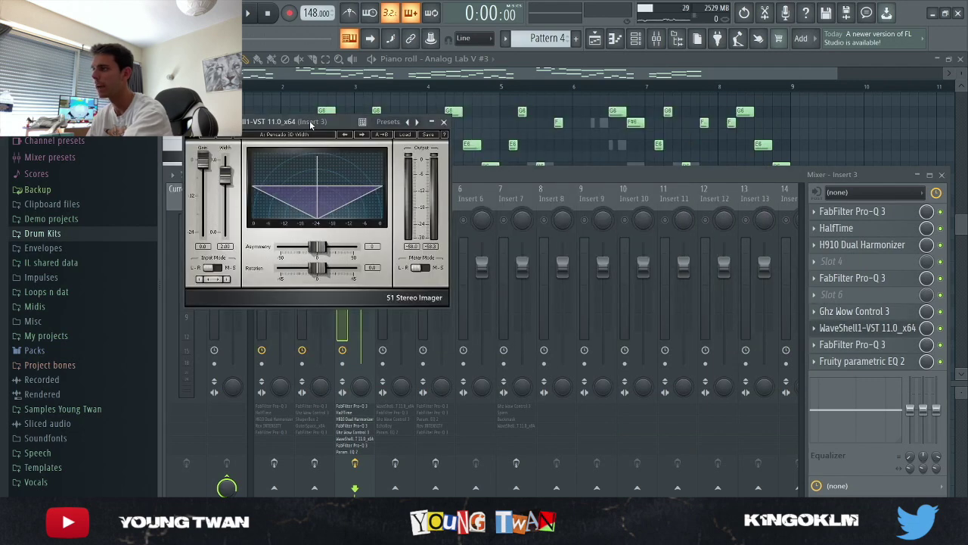
pyautogui.moveTo(328, 130); pyautogui.dragTo(358, 128)
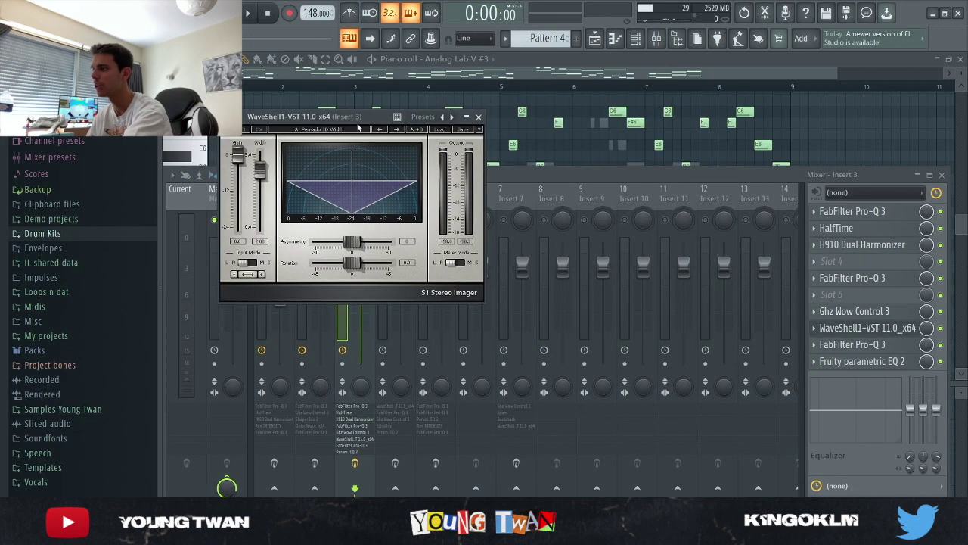
pyautogui.click(479, 117)
pyautogui.click(853, 344)
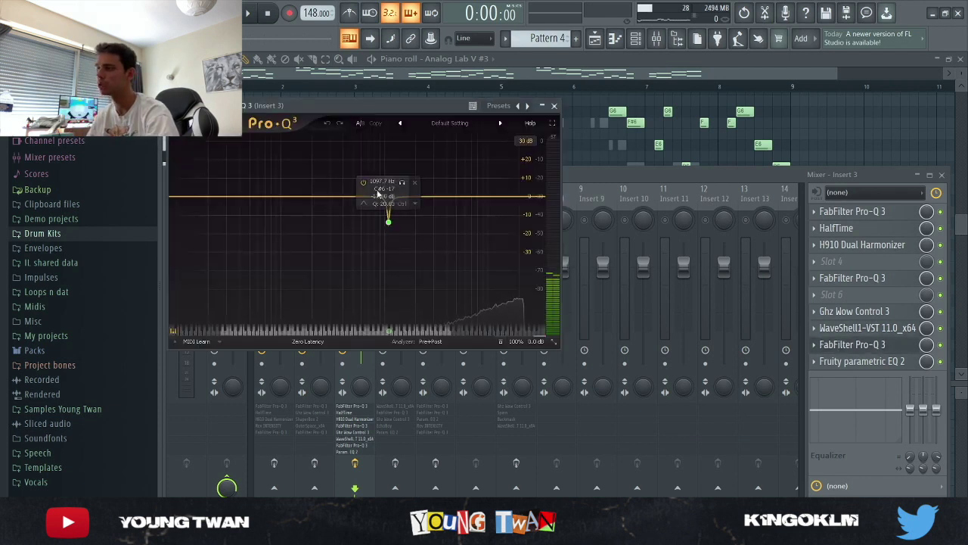
pyautogui.click(555, 106)
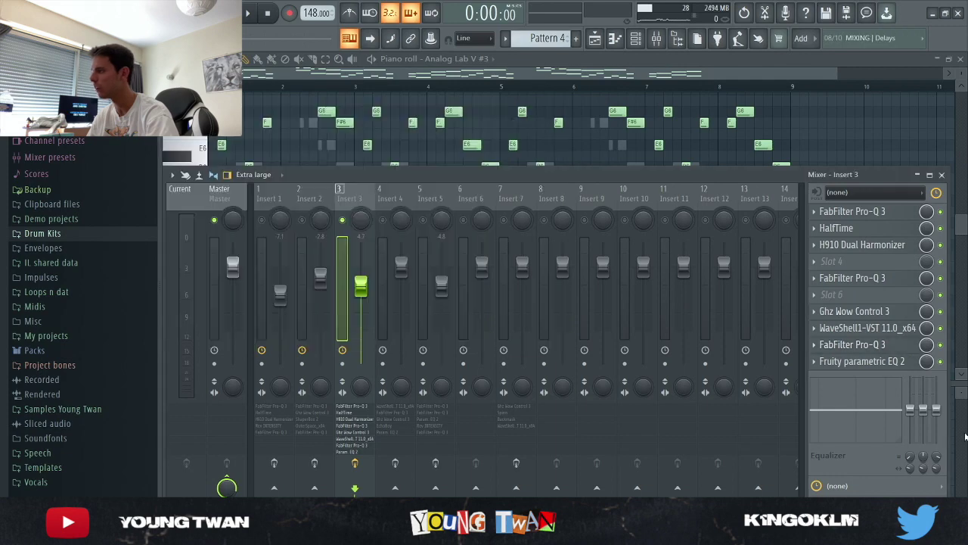
pyautogui.click(889, 366)
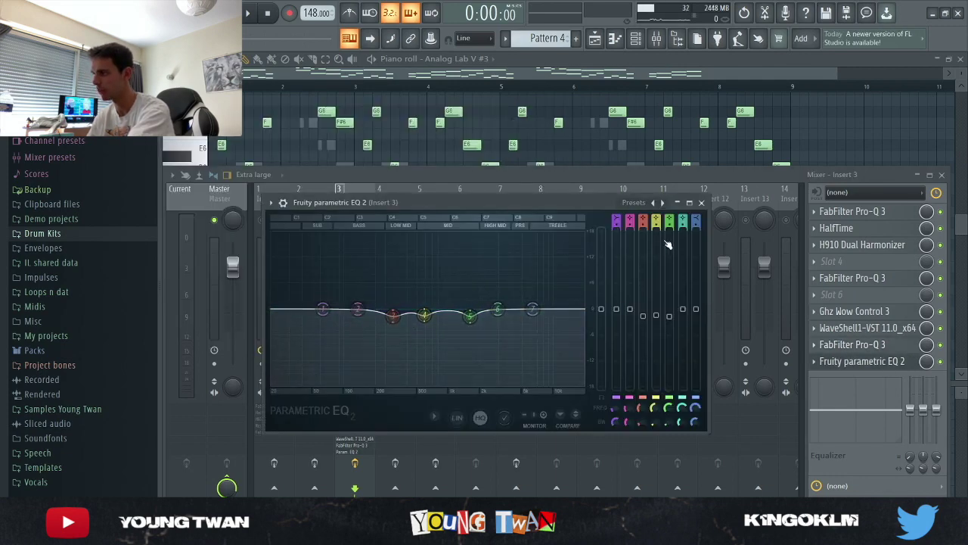
pyautogui.click(702, 203)
# - Hide the mixer, play the Analog Lab V #3 part about 13 seconds, stop, and show the channel rack
pyautogui.press('F9')
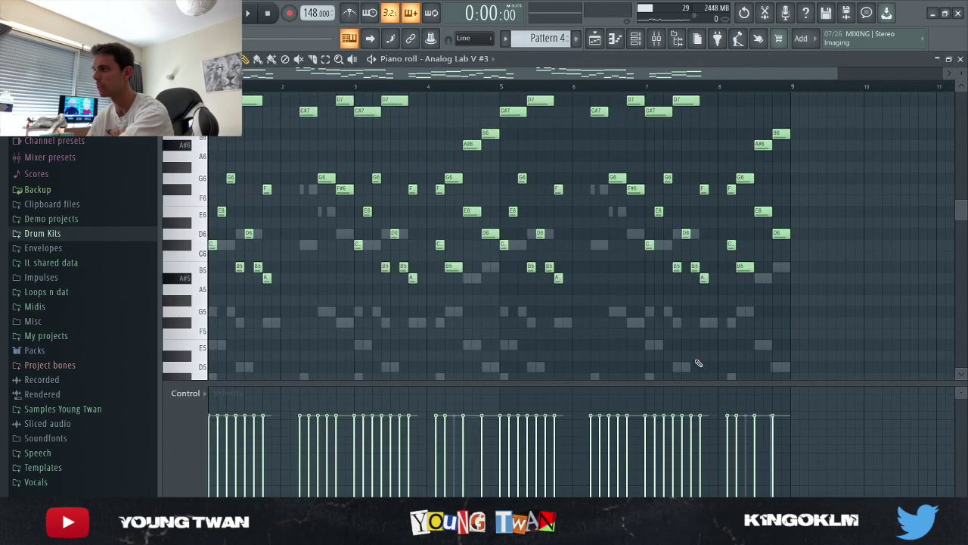
pyautogui.press('space')
pyautogui.scroll(2, 882, 287)
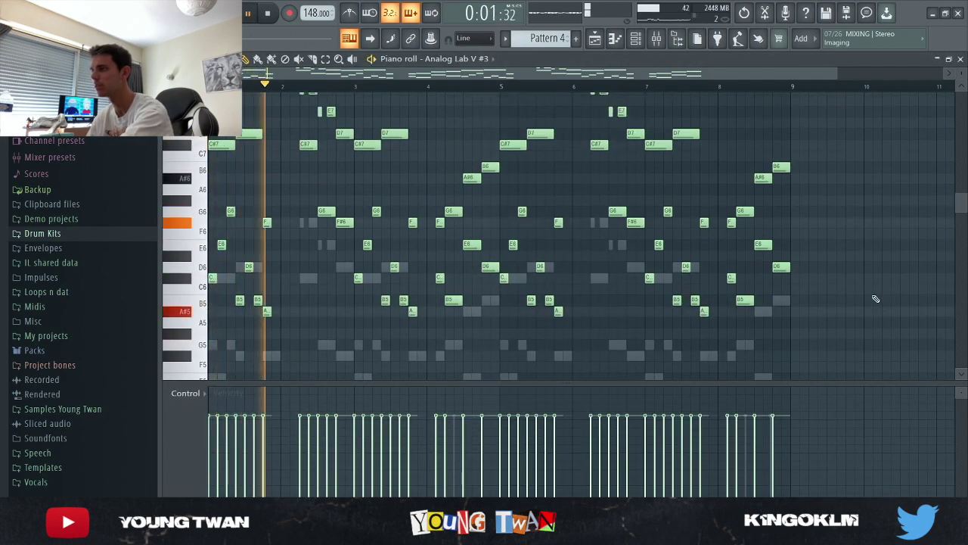
pyautogui.scroll(2, 874, 302)
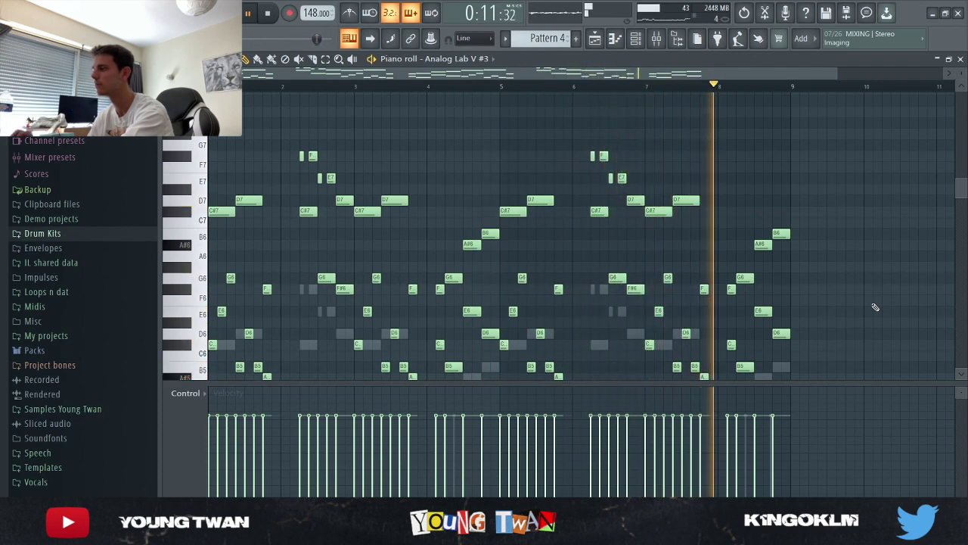
pyautogui.press('space')
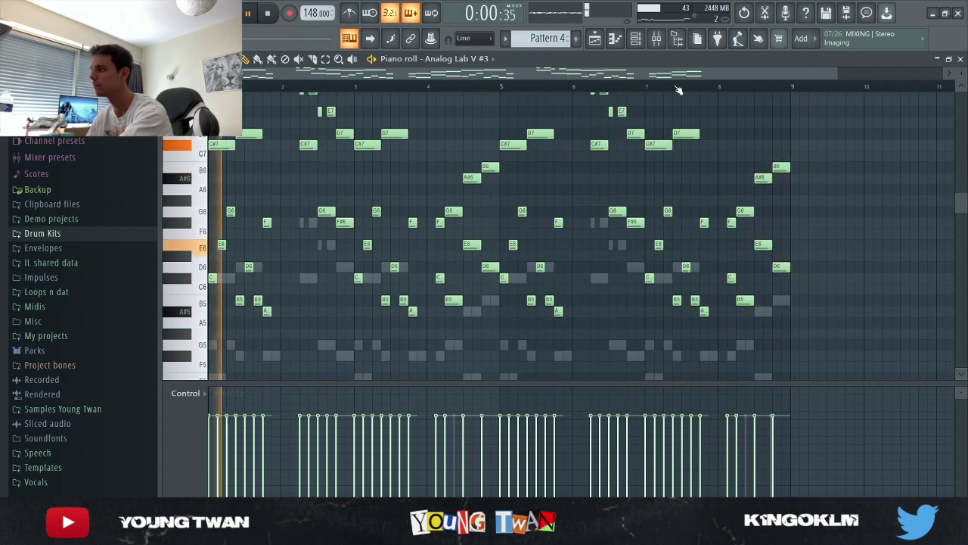
pyautogui.press('F6')
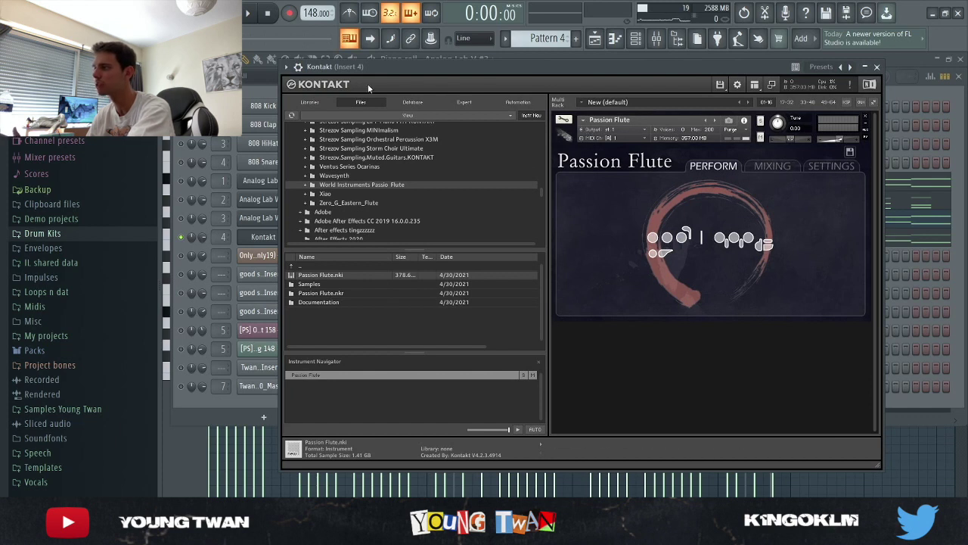
# - Check Passion Flute's Mixing and Perform pages, close Kontakt, and show the flute part in the piano roll
pyautogui.click(773, 166)
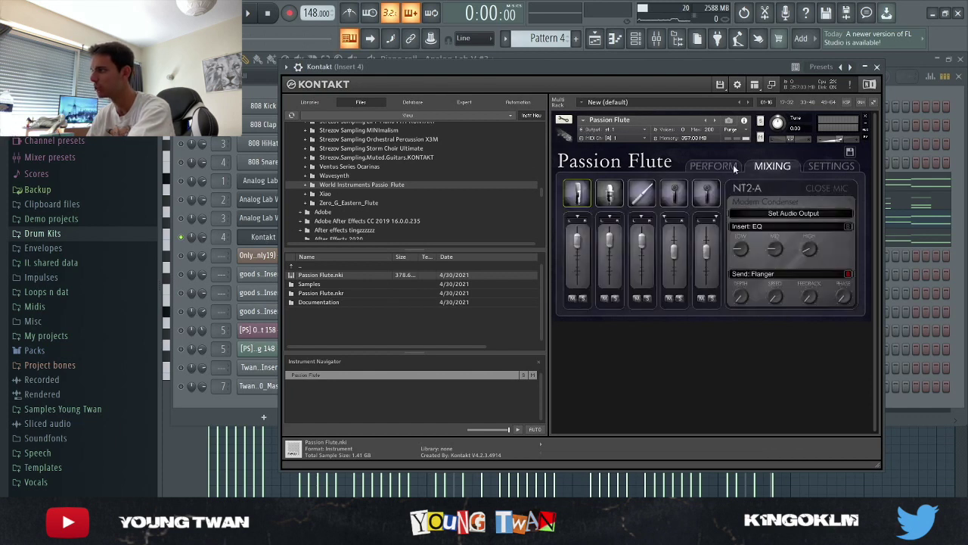
pyautogui.click(724, 164)
pyautogui.press('Escape')
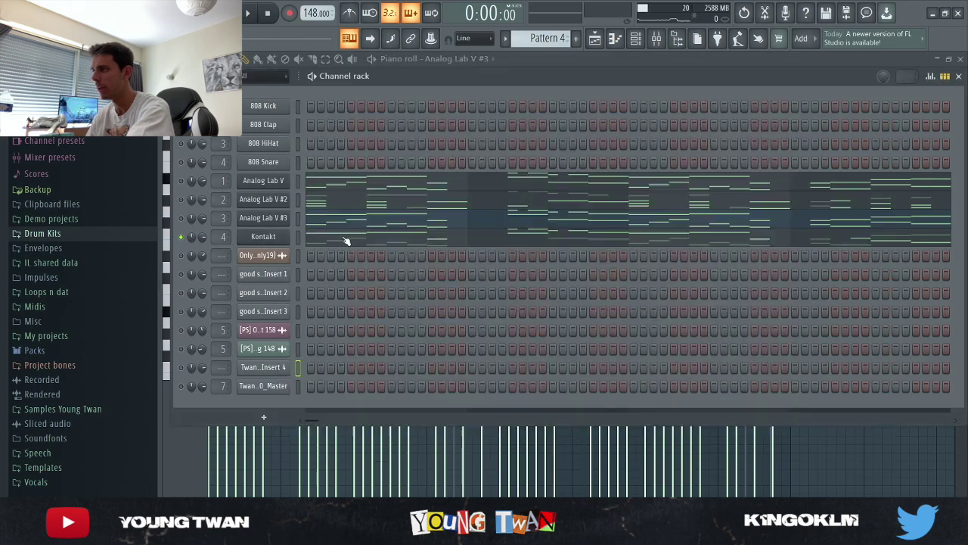
pyautogui.press('F7')
pyautogui.scroll(-3, 443, 298)
pyautogui.keyDown('ctrl'); pyautogui.scroll(3, 568, 202); pyautogui.keyUp('ctrl')
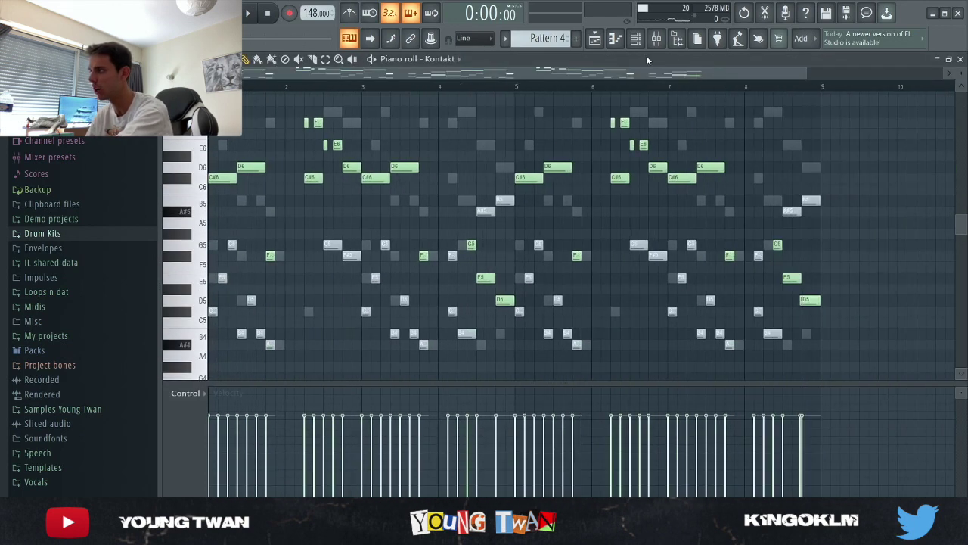
# - Play the Kontakt flute melody through once and stop it at zero
pyautogui.click(657, 40)
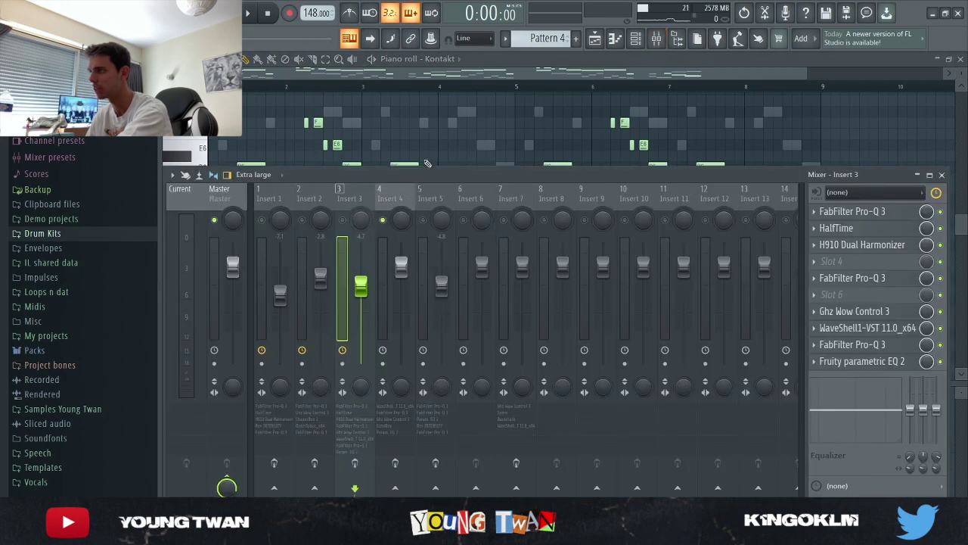
pyautogui.press('F9')
pyautogui.press('space')
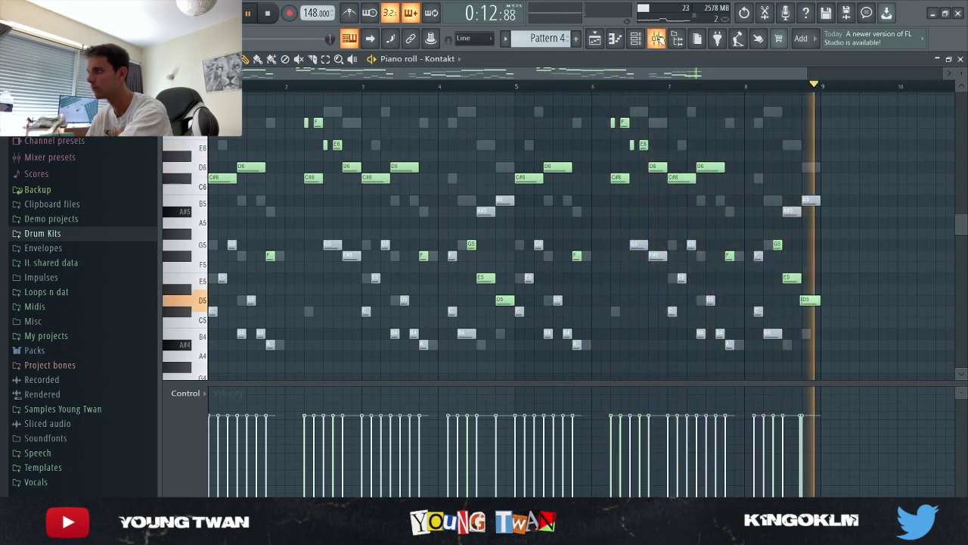
pyautogui.press('space')
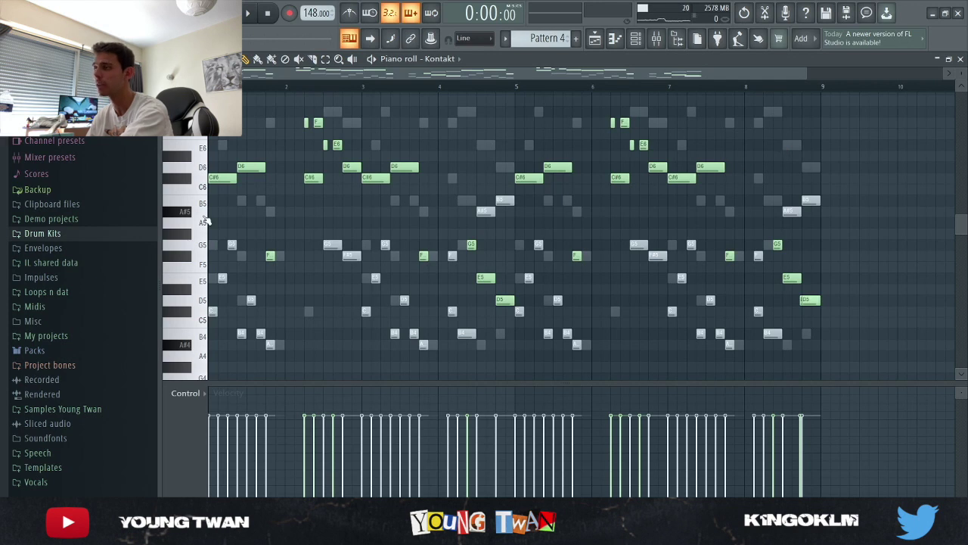
pyautogui.scroll(3, 181, 250)
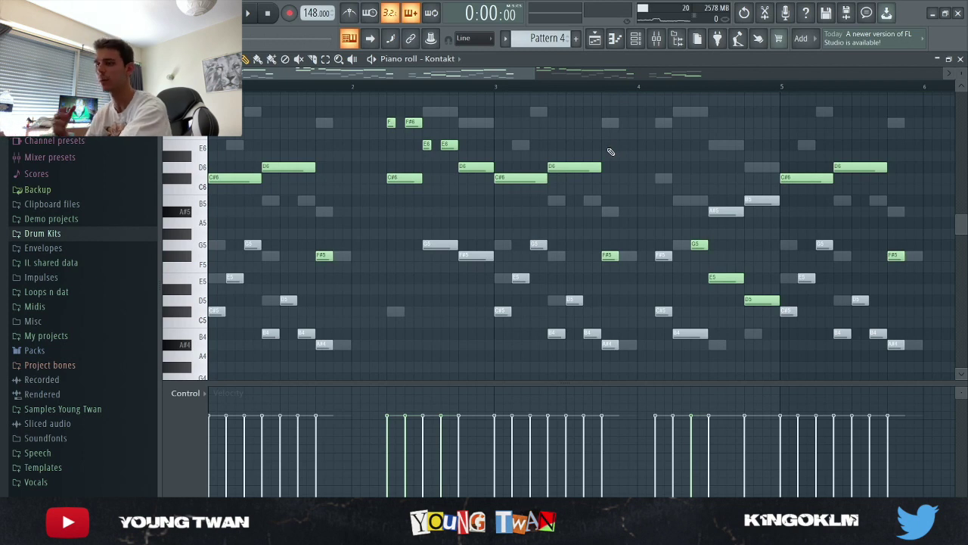
# - Inspect Insert 4's PuigChild, Pro-Q 3, Ghz Wow Control 3 and EchoBoy effects
pyautogui.click(657, 39)
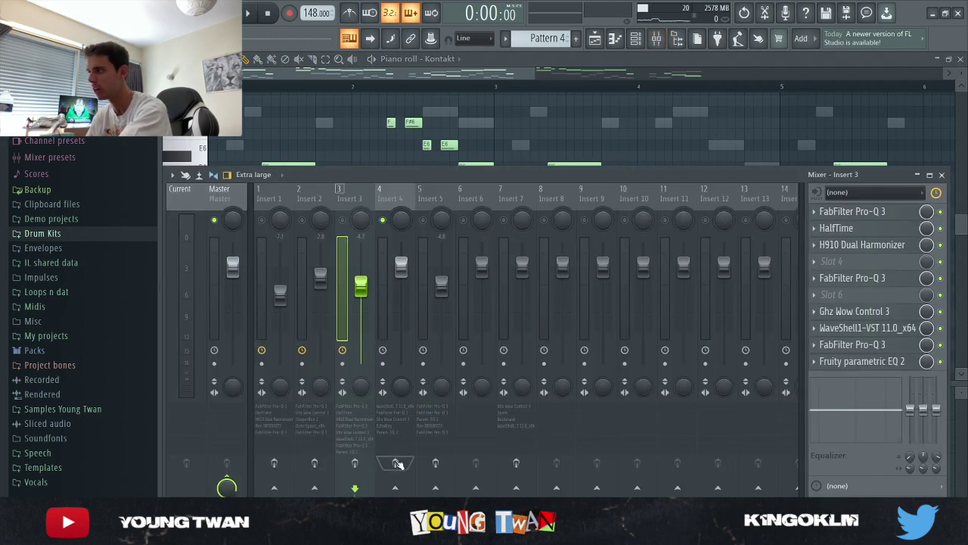
pyautogui.click(385, 198)
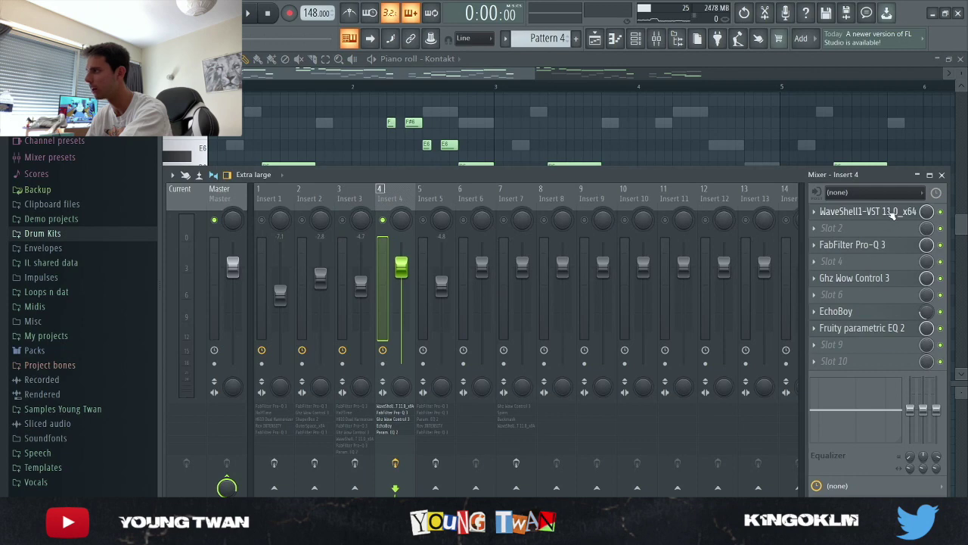
pyautogui.click(893, 215)
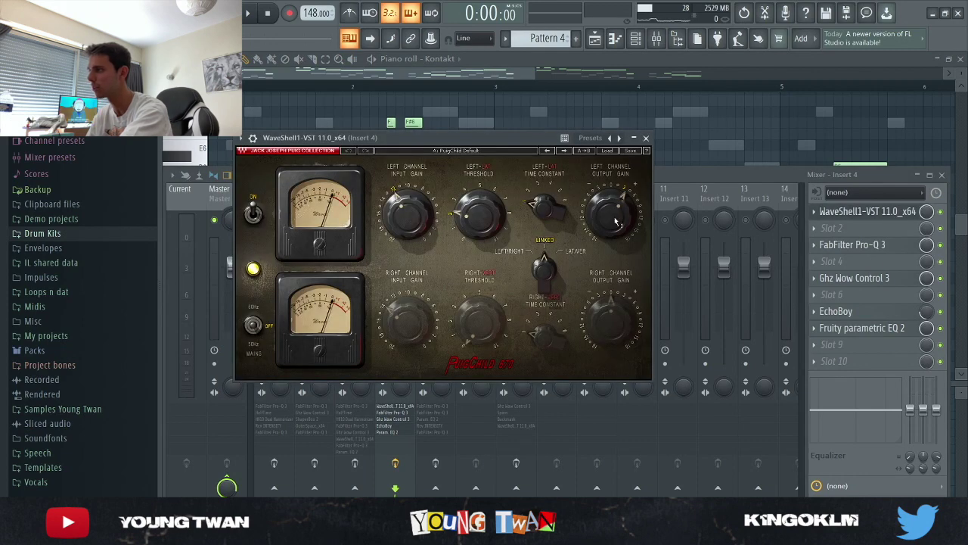
pyautogui.click(853, 245)
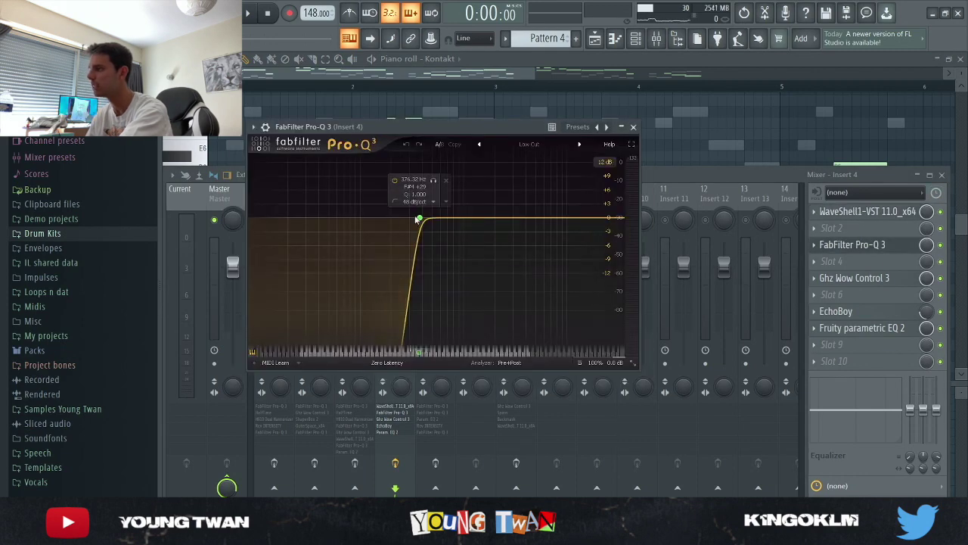
pyautogui.click(862, 245)
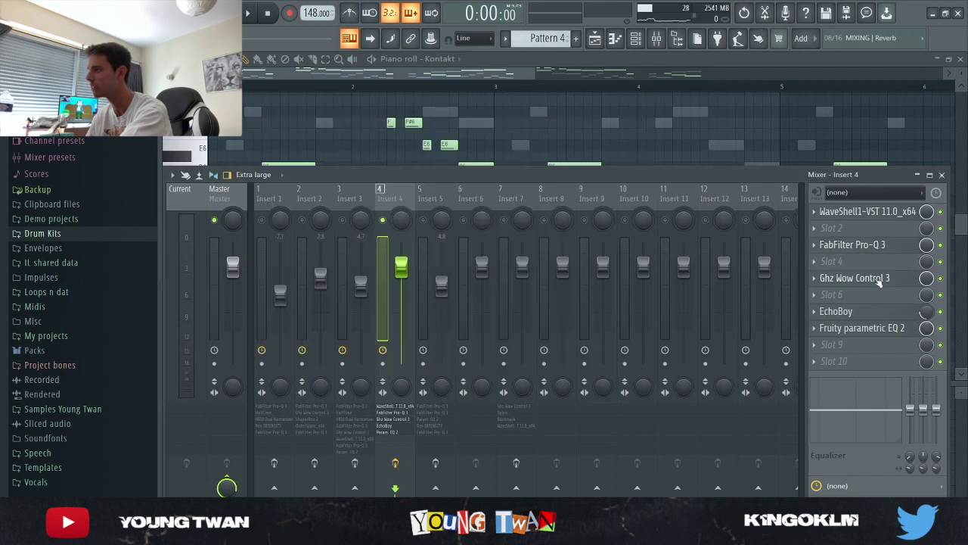
pyautogui.click(879, 280)
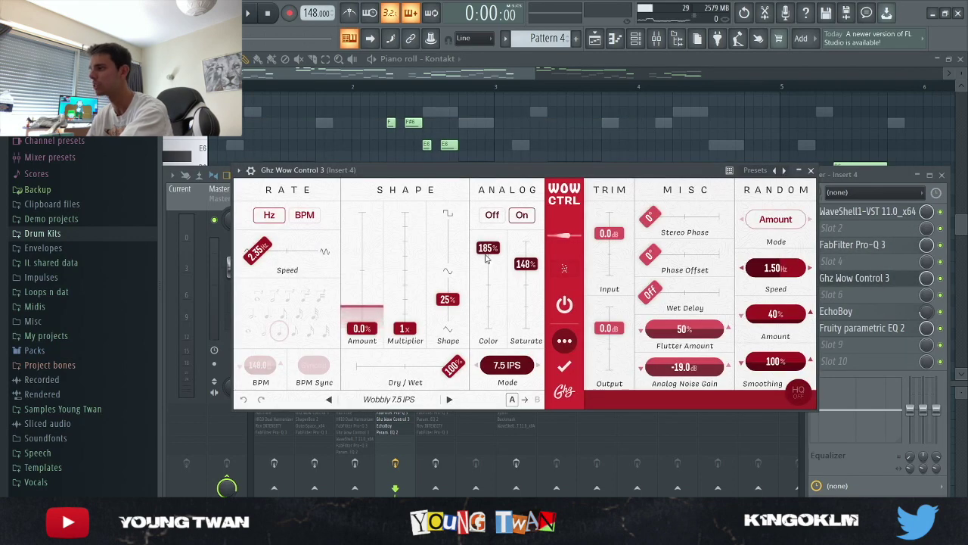
pyautogui.click(810, 169)
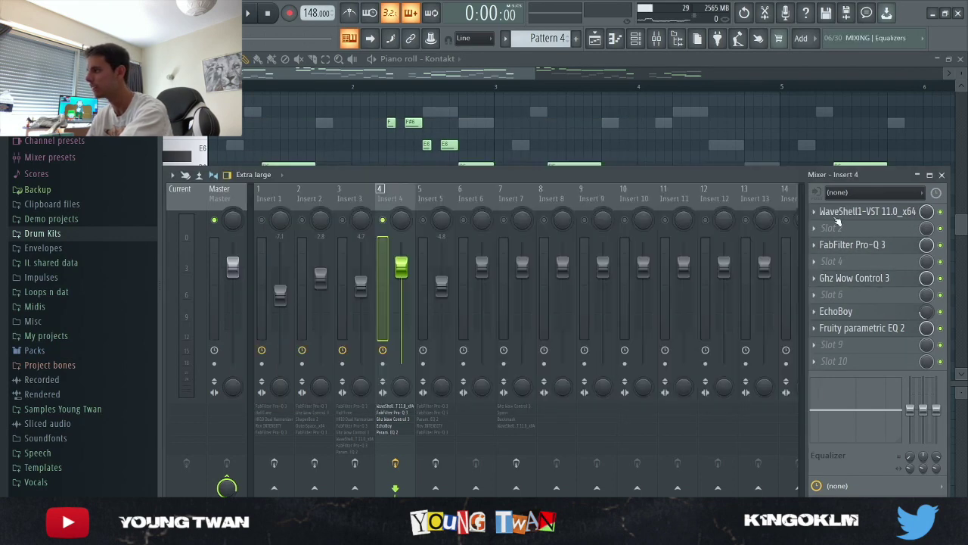
pyautogui.click(863, 312)
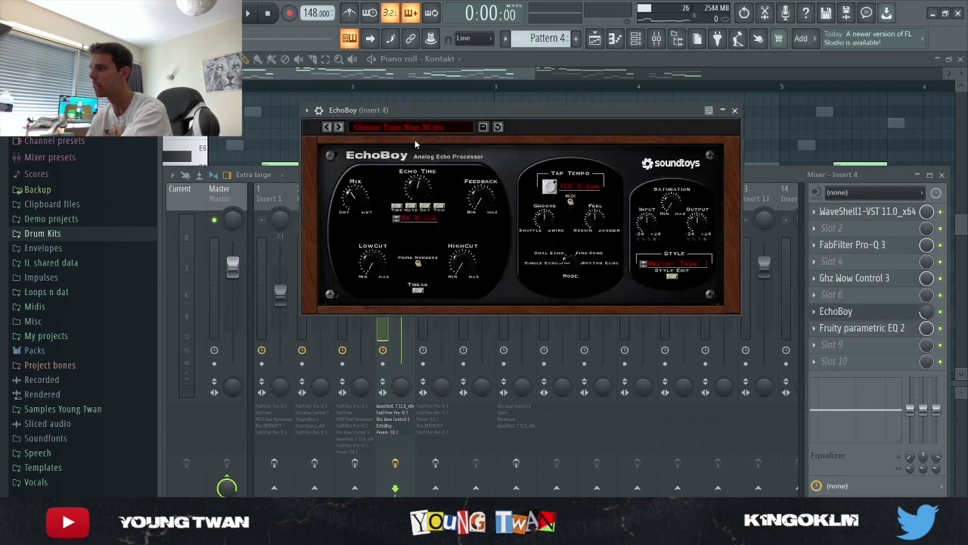
pyautogui.click(886, 312)
# - Lower the Fruity Parametric EQ 2 low cut on Insert 4 to about 315 Hz
pyautogui.click(893, 328)
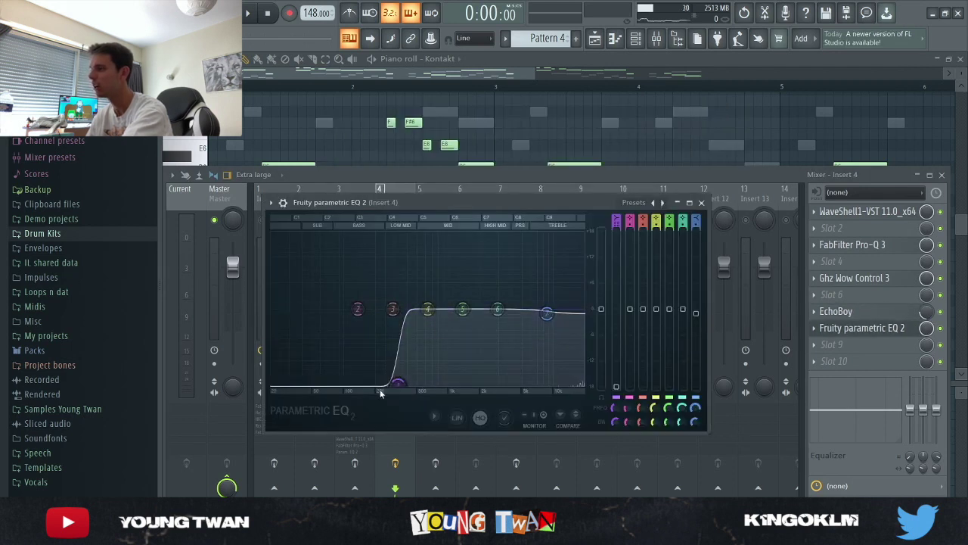
pyautogui.moveTo(398, 381); pyautogui.dragTo(395, 382)
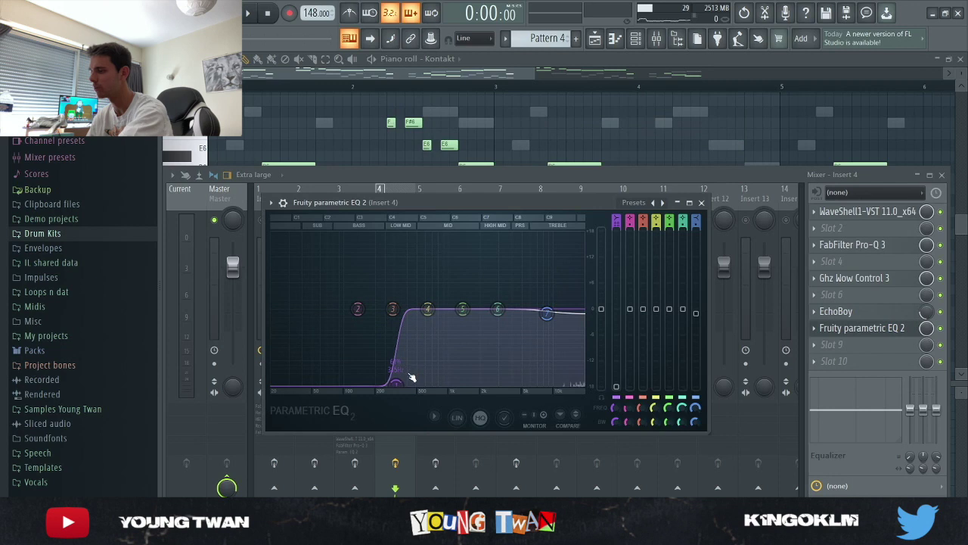
pyautogui.press('Escape')
# - Play the melody pattern with the mixer hidden, then stop playback
pyautogui.press('F9')
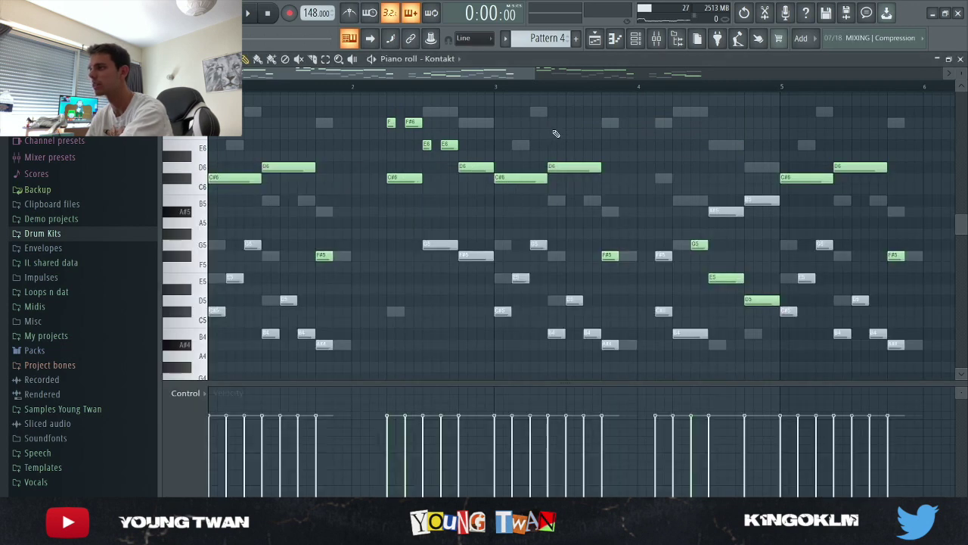
pyautogui.press('space')
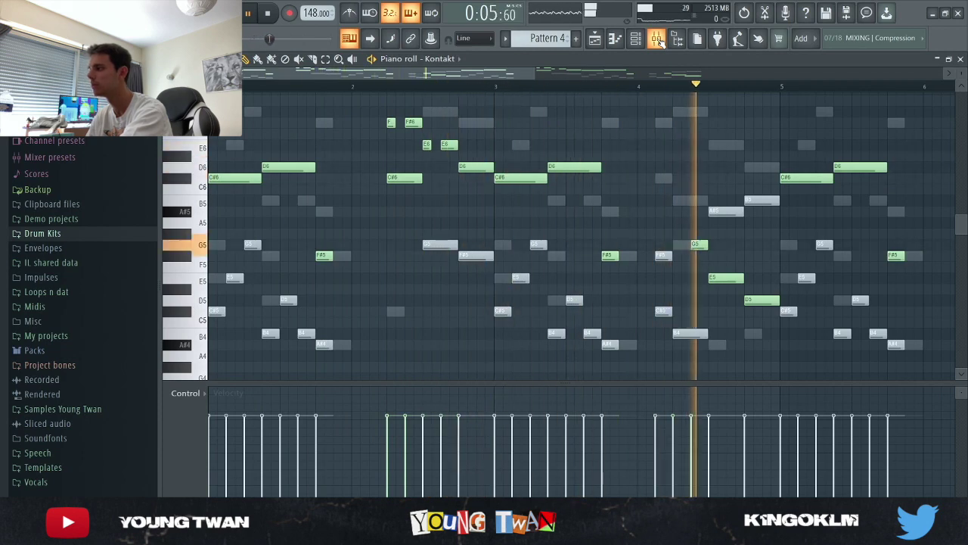
pyautogui.keyDown('ctrl'); pyautogui.scroll(-1, 660, 171); pyautogui.keyUp('ctrl')
pyautogui.keyDown('ctrl'); pyautogui.scroll(-2, 660, 171); pyautogui.keyUp('ctrl')
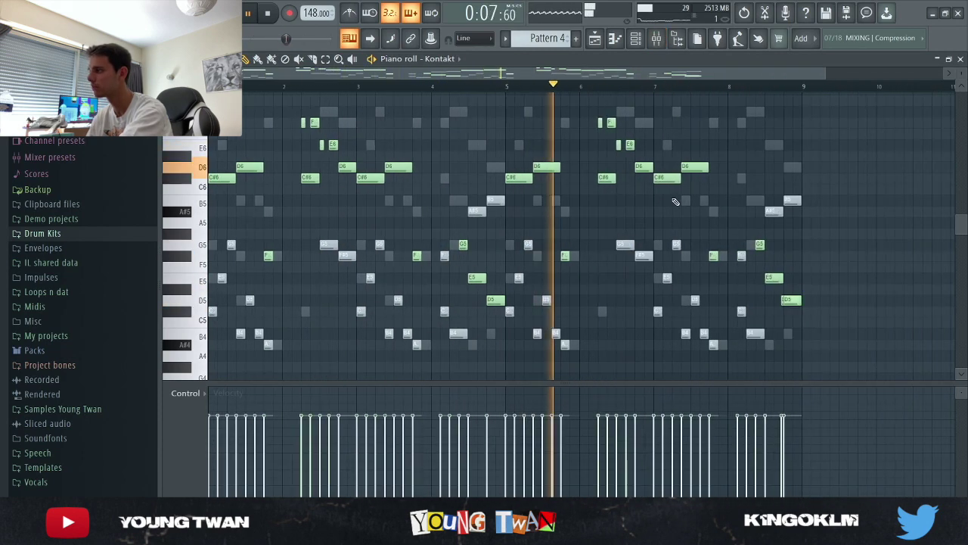
pyautogui.press('F9')
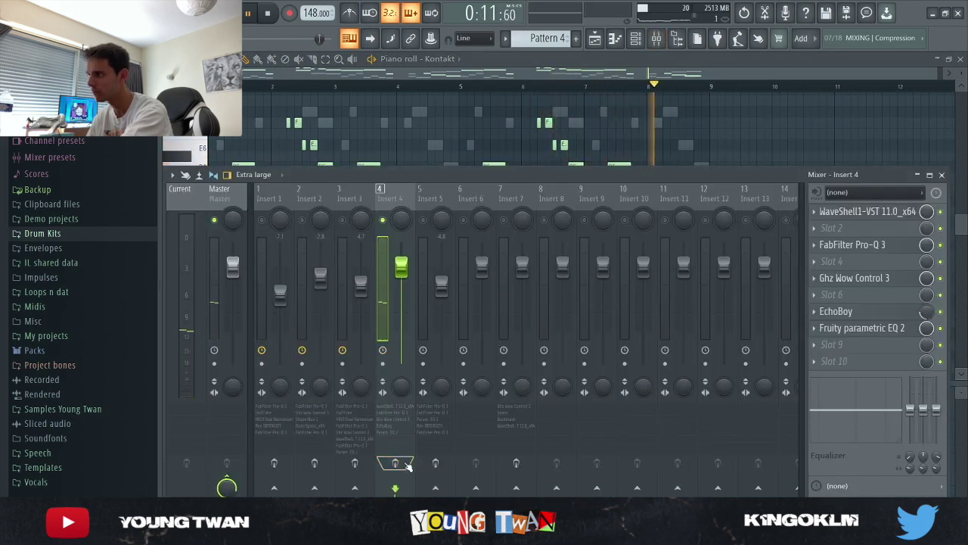
pyautogui.press('F9')
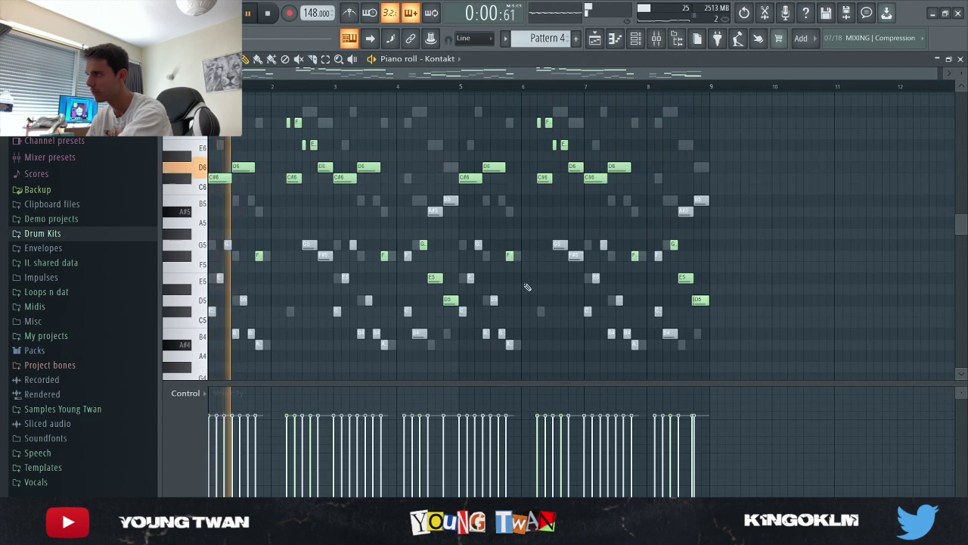
pyautogui.press('space')
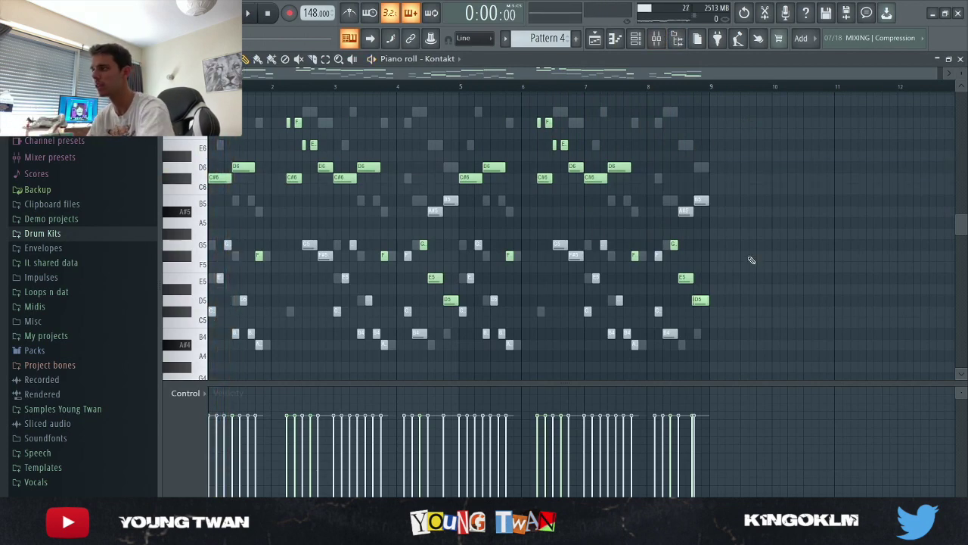
# - Glance at the mixer again, then show the Playlist arrangement
pyautogui.press('F9')
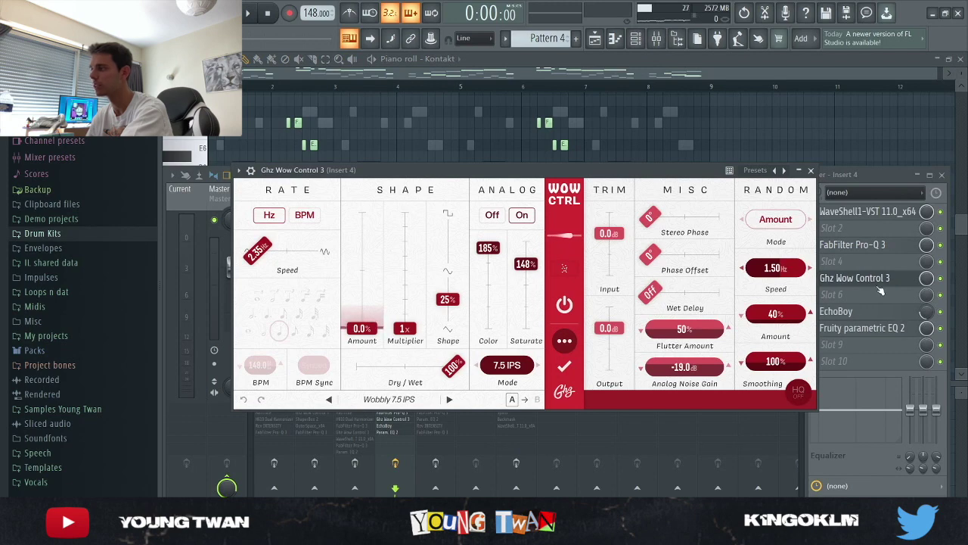
pyautogui.press('F9')
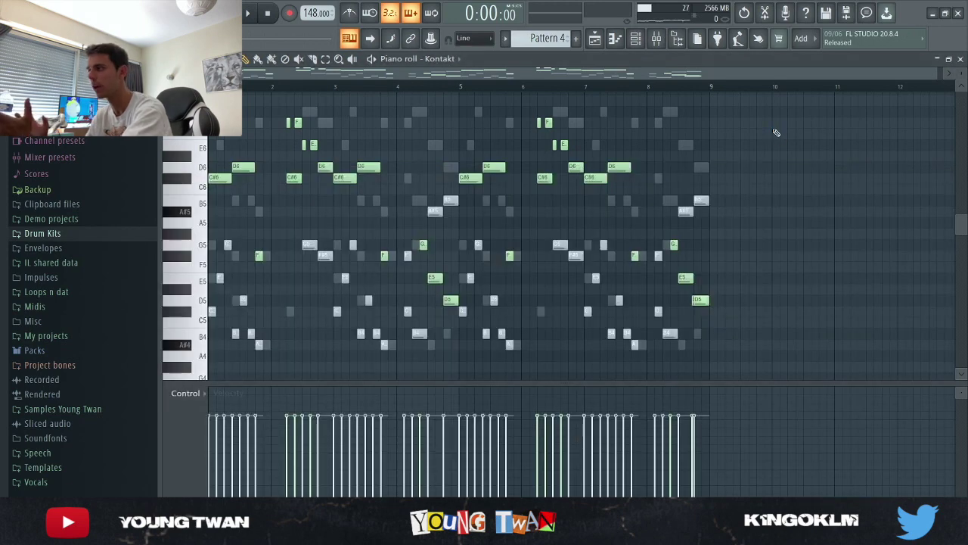
pyautogui.click(595, 37)
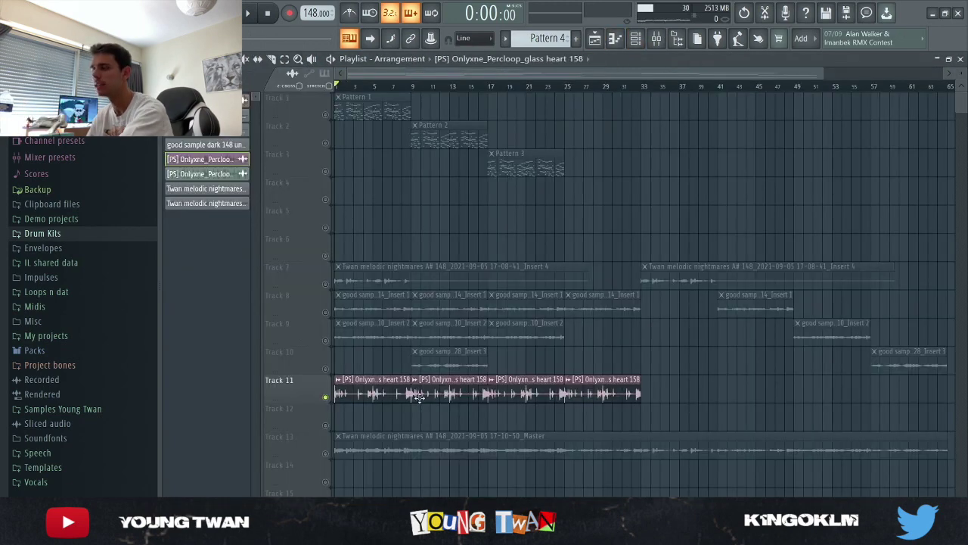
# - Check the percussion loop's settings and Insert 5's Pro-Q 3, Parametric EQ 2 and Rev INTENSITY effects
pyautogui.doubleClick(366, 390)
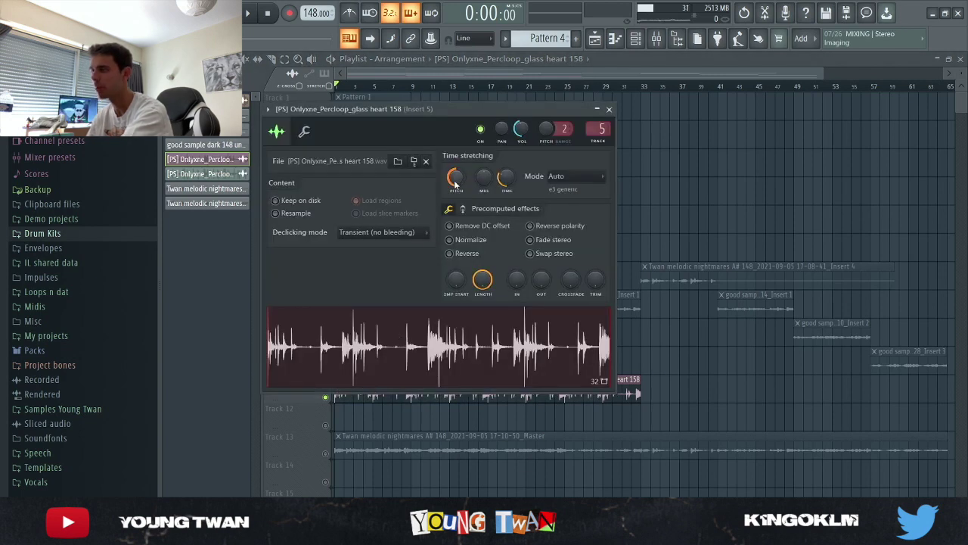
pyautogui.click(609, 110)
pyautogui.press('F9')
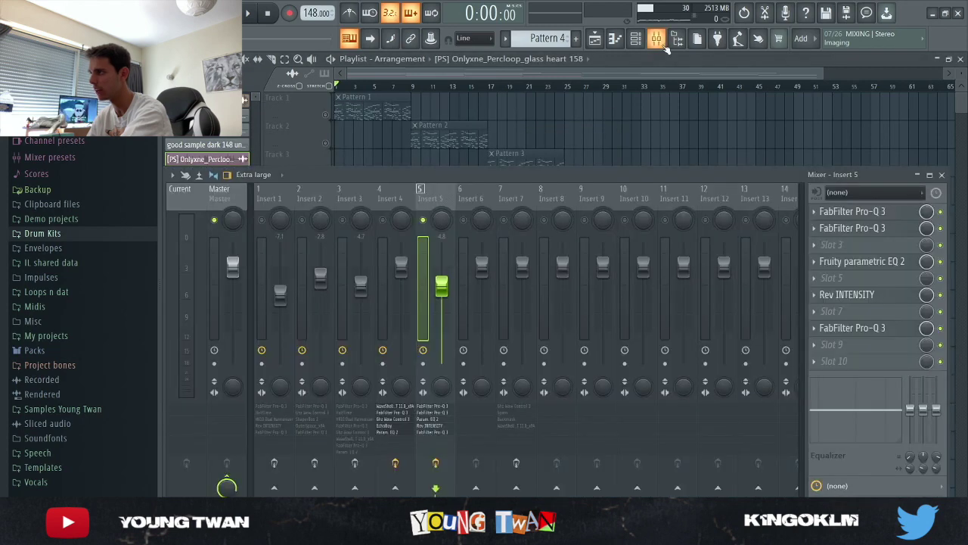
pyautogui.click(869, 213)
pyautogui.click(871, 229)
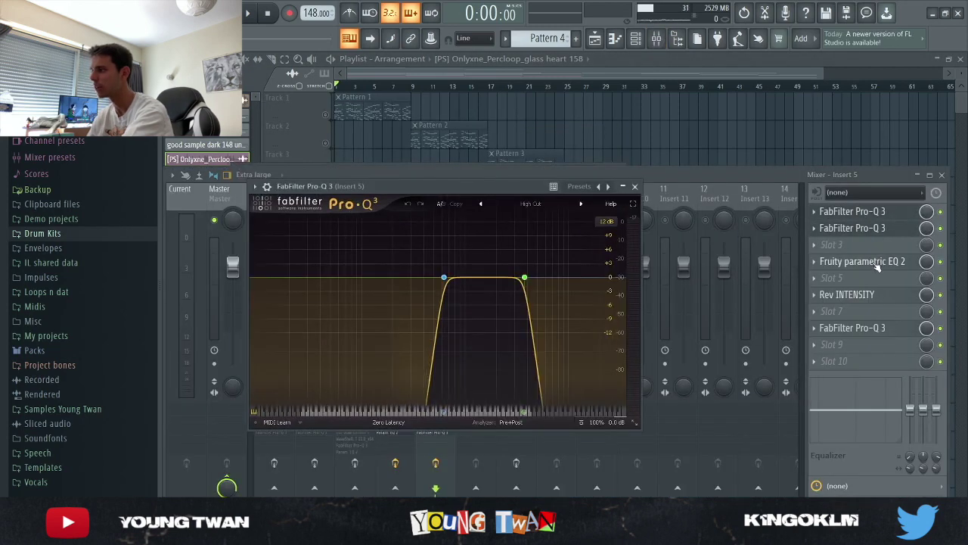
pyautogui.click(871, 261)
pyautogui.click(847, 295)
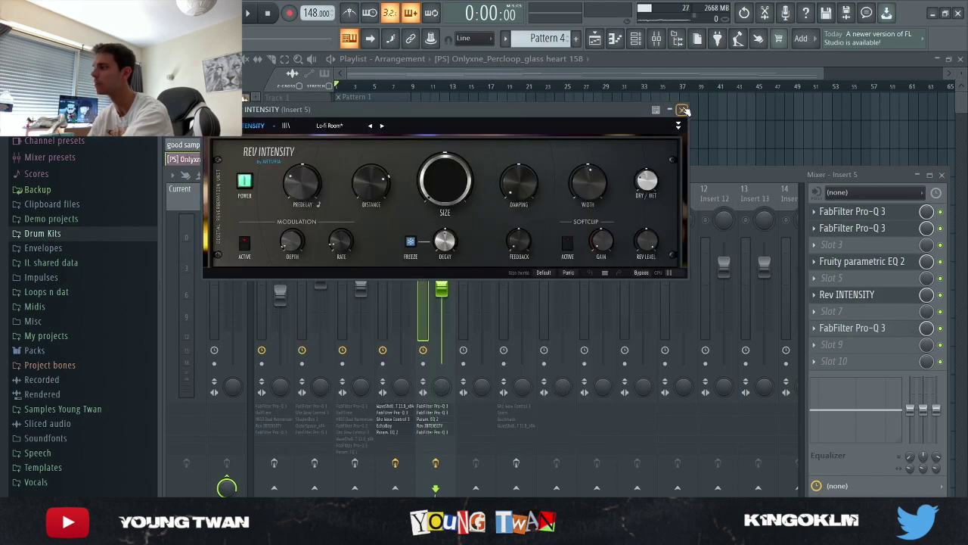
pyautogui.click(683, 110)
pyautogui.click(891, 330)
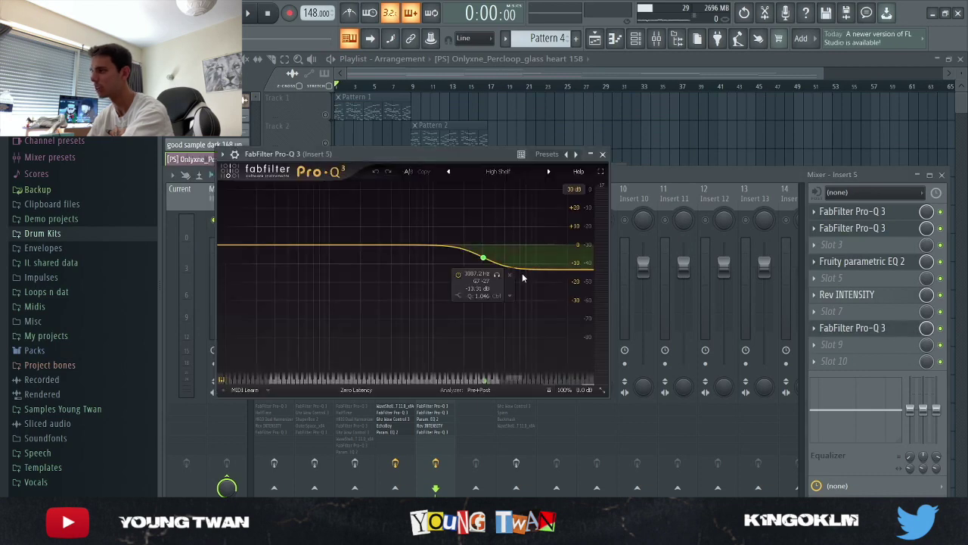
pyautogui.click(870, 329)
# - Play the arrangement with the percussion loop, stop and rewind, leaving the Playlist showing
pyautogui.press('F9')
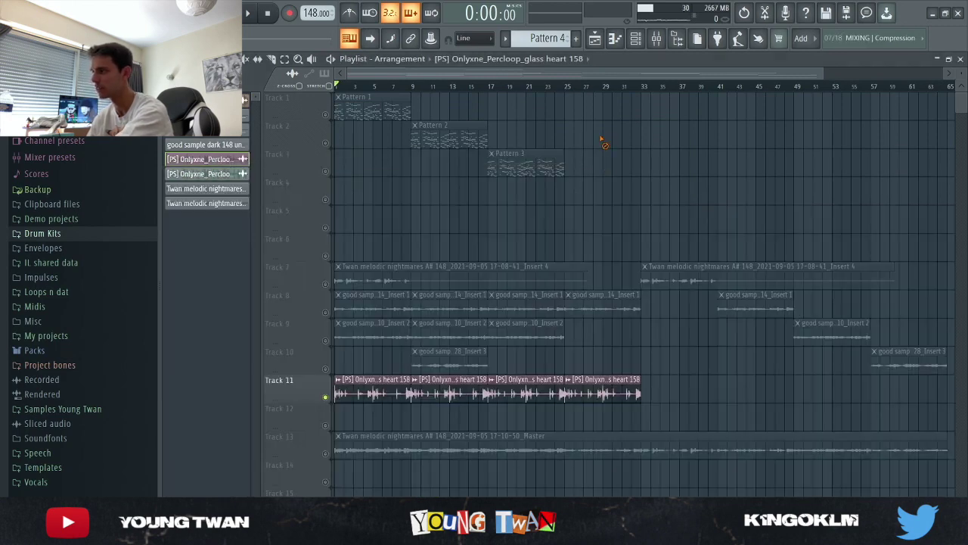
pyautogui.press('space')
pyautogui.click(657, 39)
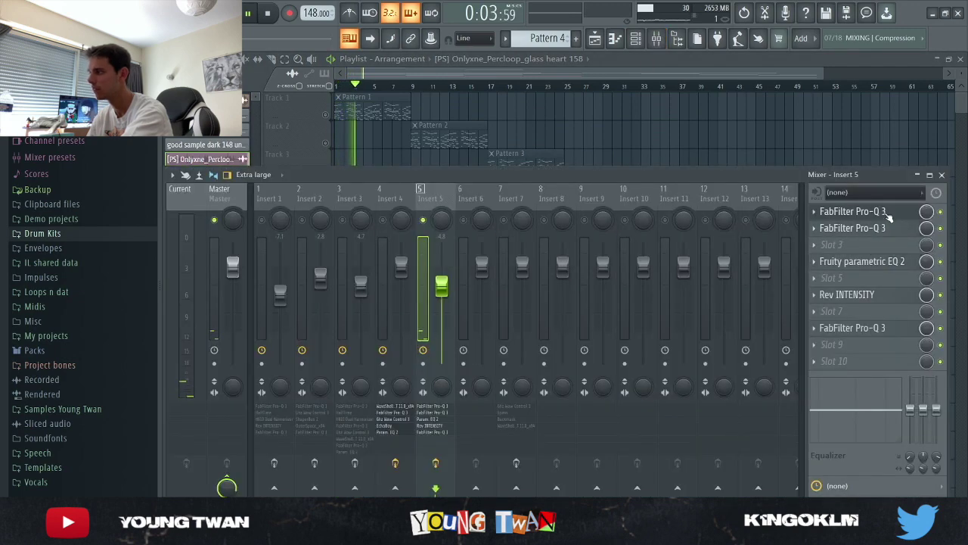
pyautogui.press('F9')
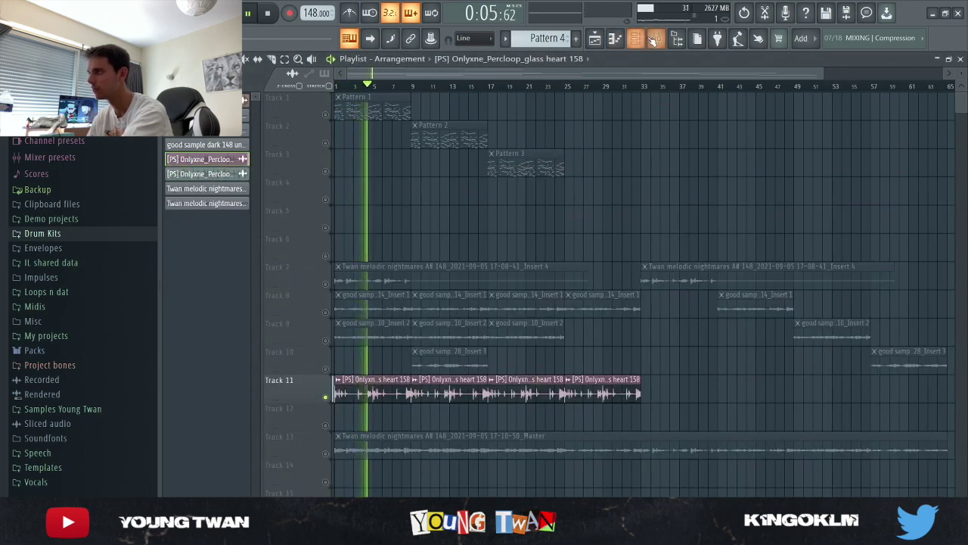
pyautogui.click(655, 38)
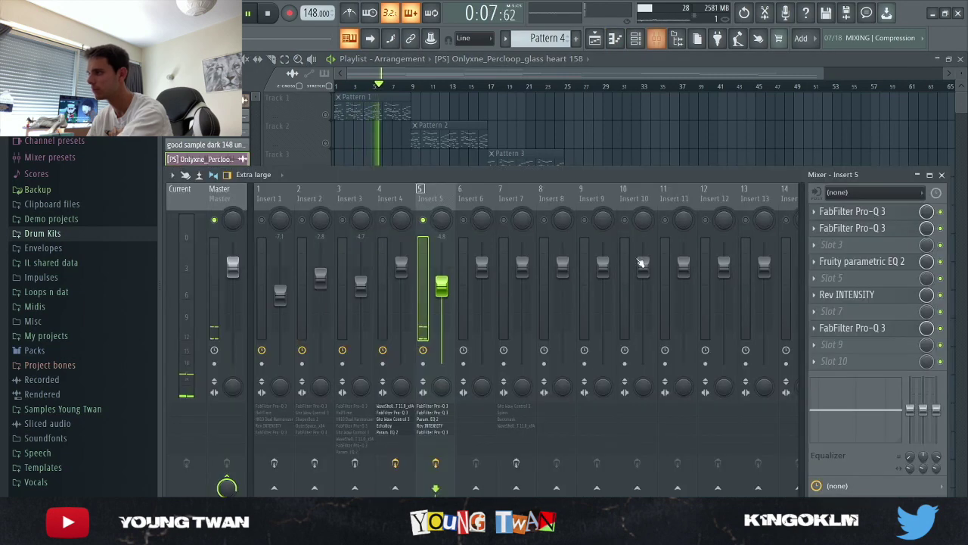
pyautogui.press('space')
pyautogui.press('space')
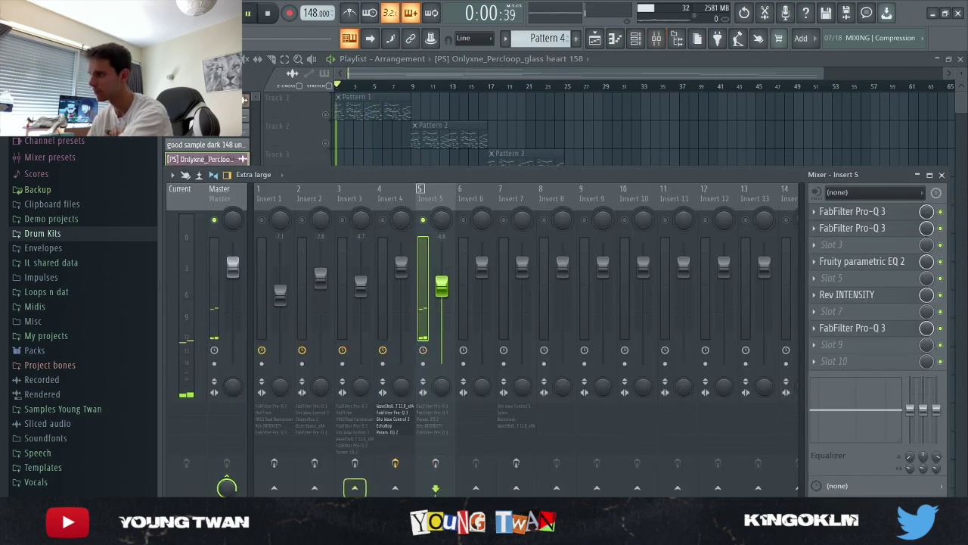
pyautogui.press('F9')
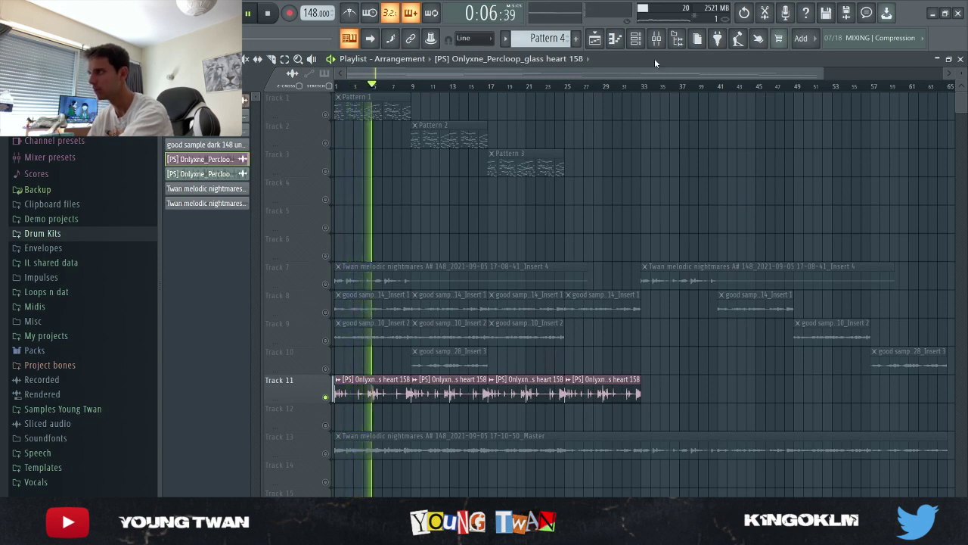
pyautogui.click(657, 38)
pyautogui.press('space')
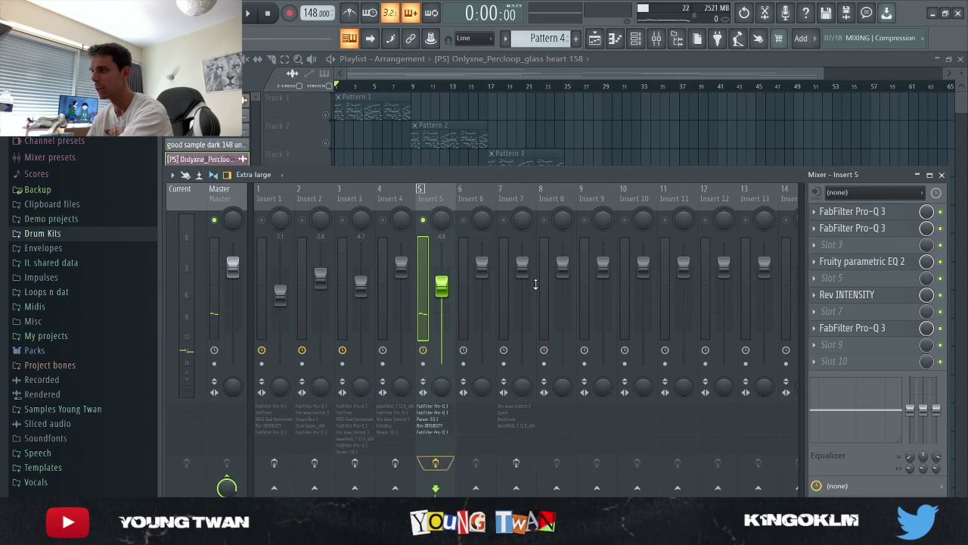
pyautogui.press('F9')
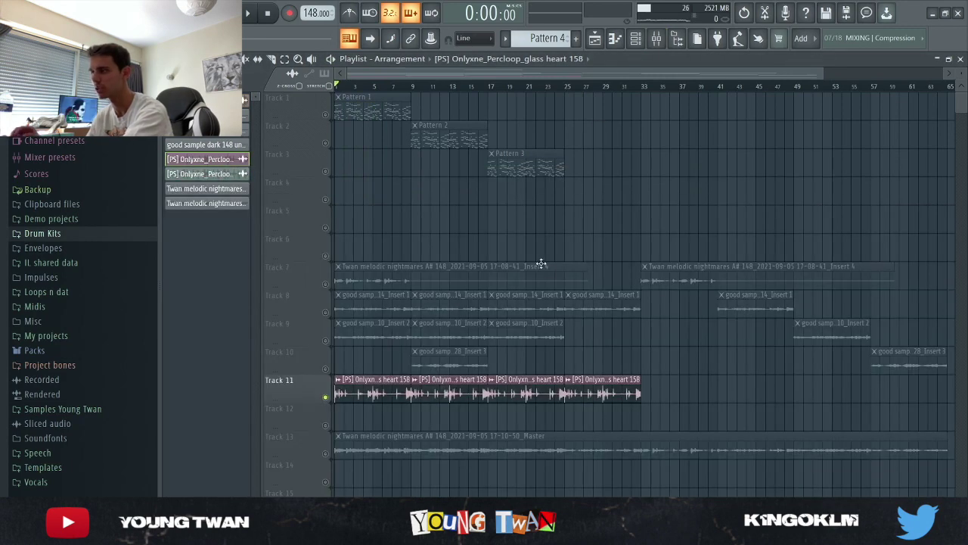
# - Select the Track 13 master bounce clip and show Insert 7's chain: Wow Control 3, Spinn, Backmask, WaveShell
pyautogui.scroll(4, 303, 384)
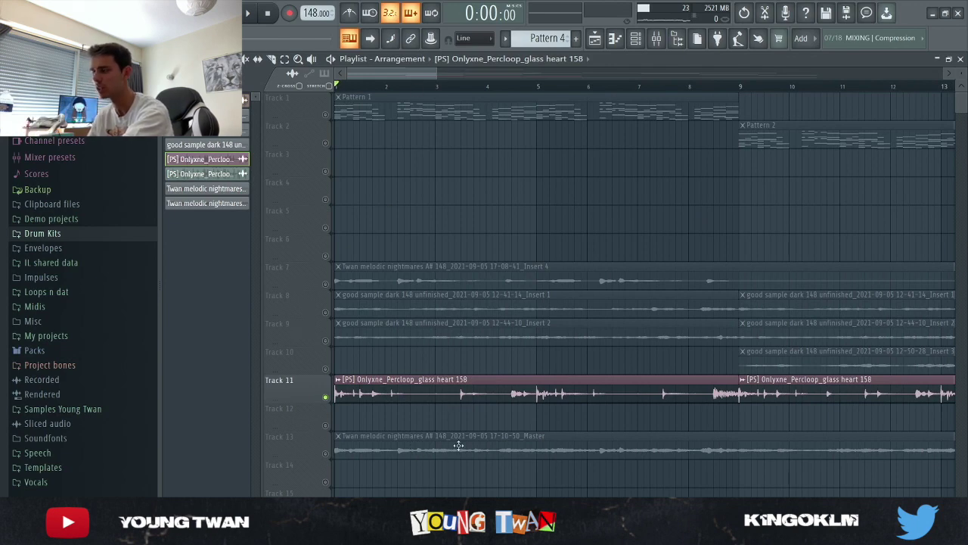
pyautogui.scroll(-6, 484, 420)
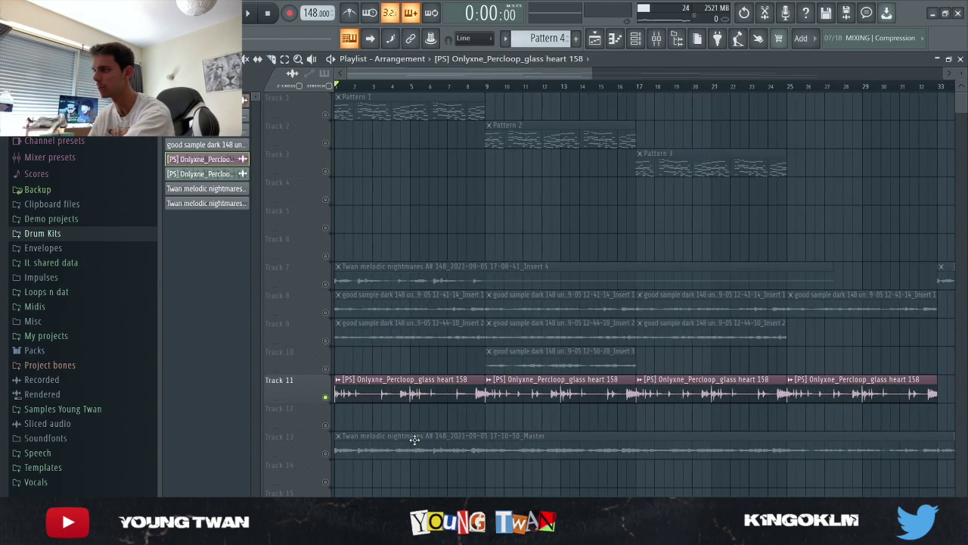
pyautogui.click(341, 457)
pyautogui.click(657, 40)
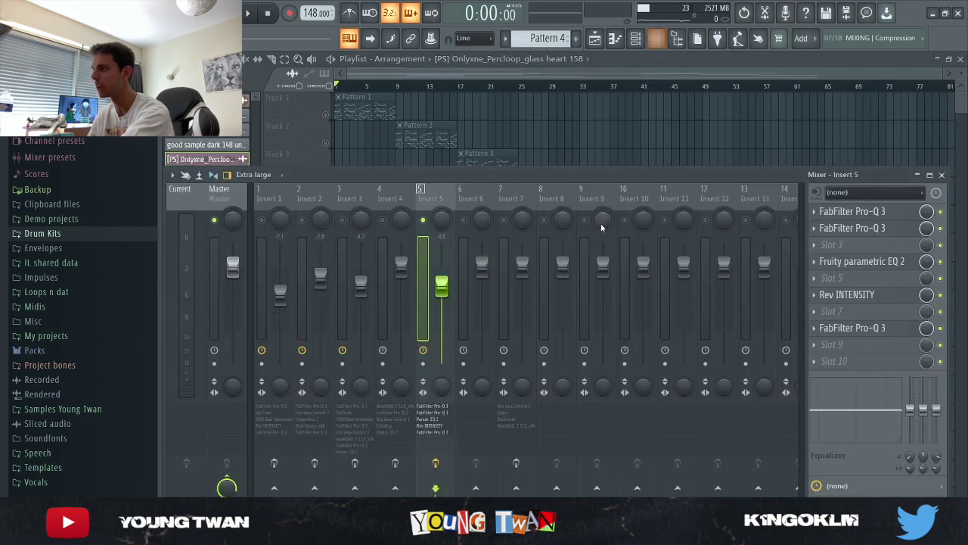
pyautogui.click(525, 199)
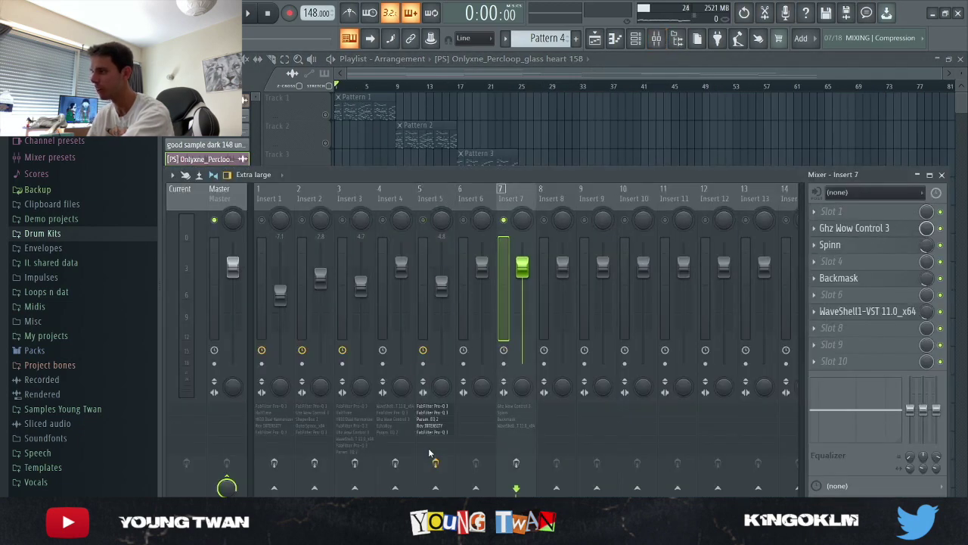
pyautogui.click(626, 137)
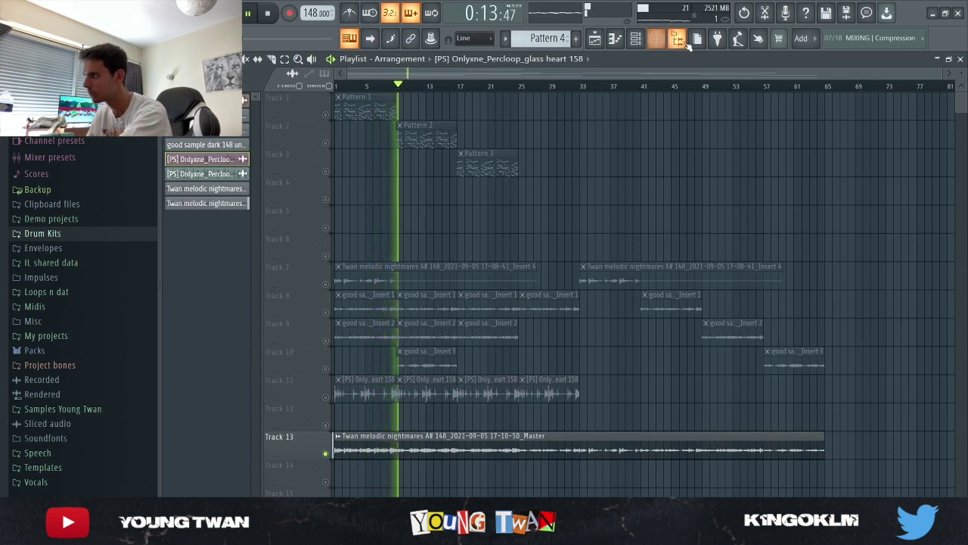
pyautogui.click(656, 40)
pyautogui.press('space')
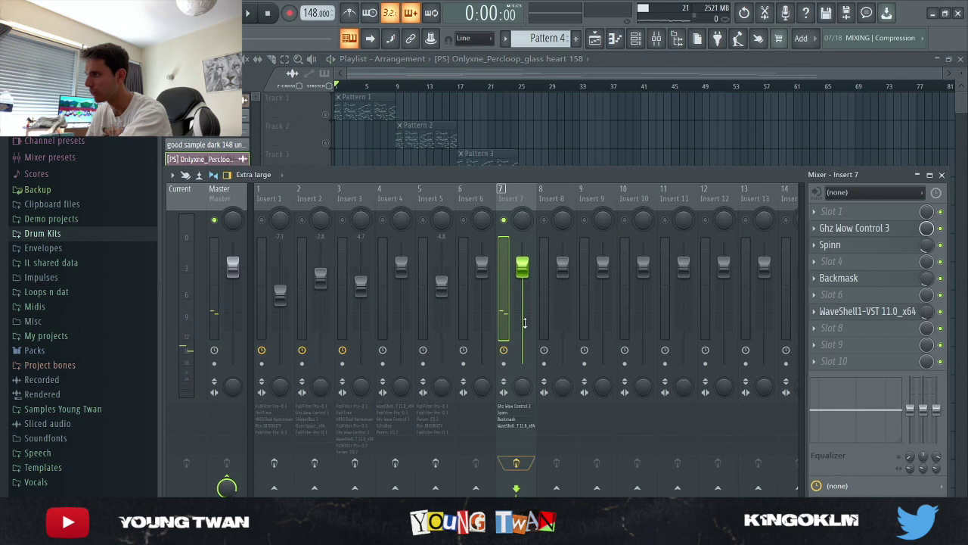
# - Inspect the Ghz Wow Control 3, Spinn and Backmask effects on Insert 7
pyautogui.click(876, 231)
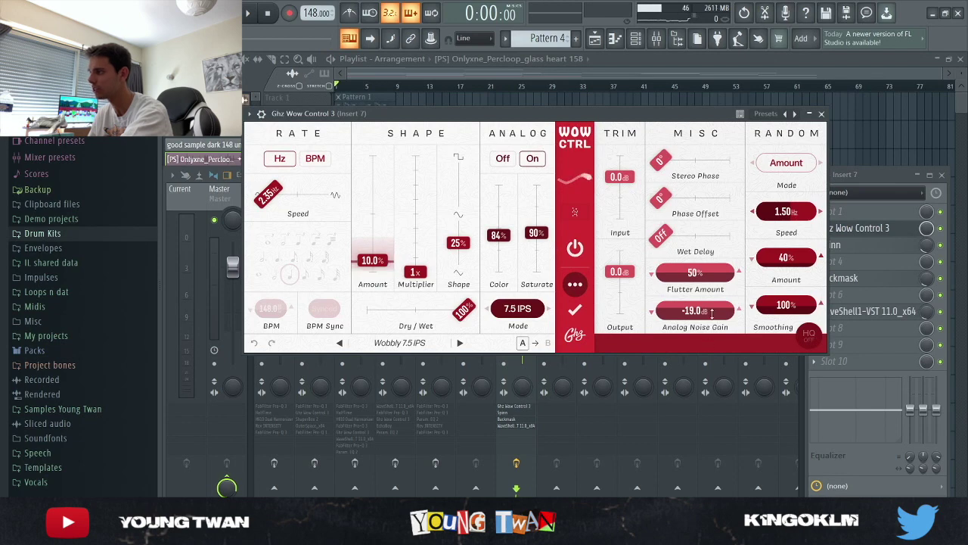
pyautogui.click(846, 244)
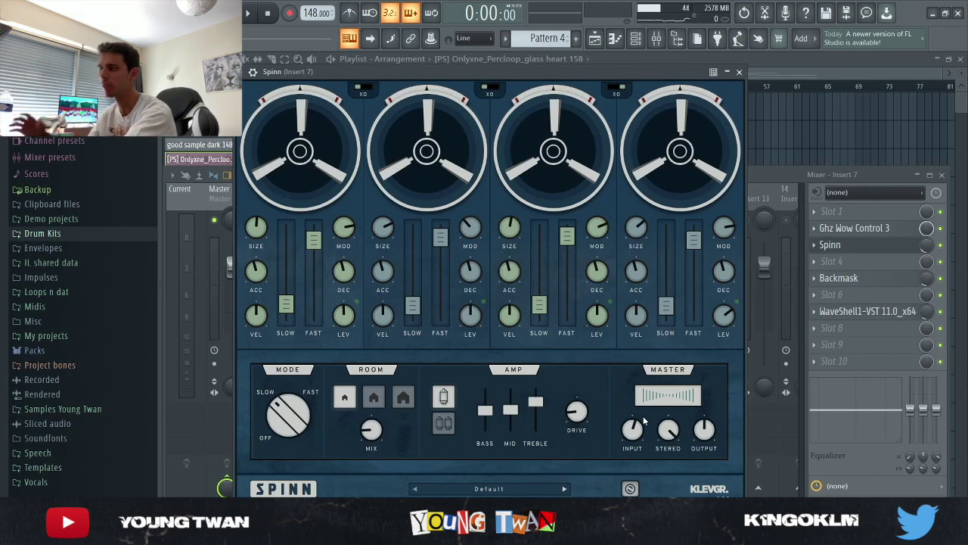
pyautogui.click(892, 247)
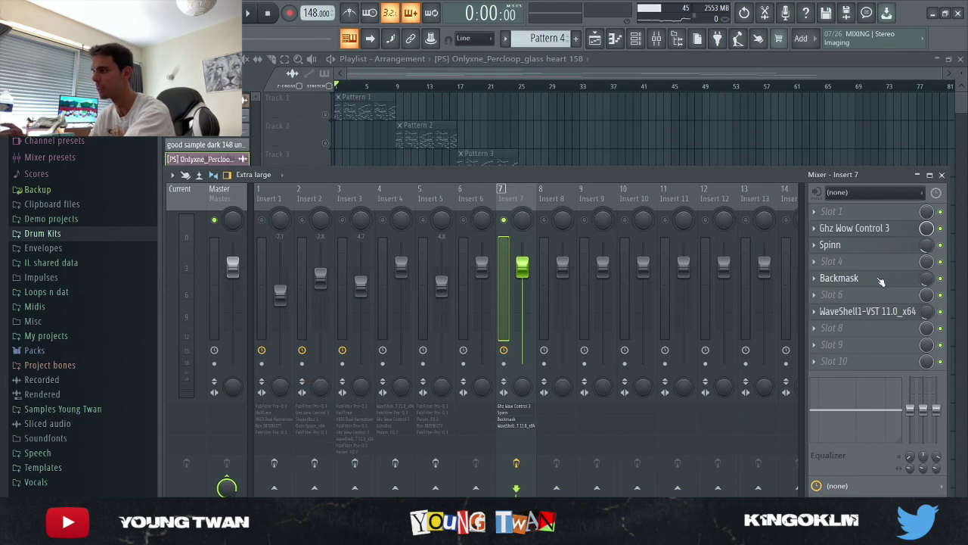
pyautogui.click(882, 279)
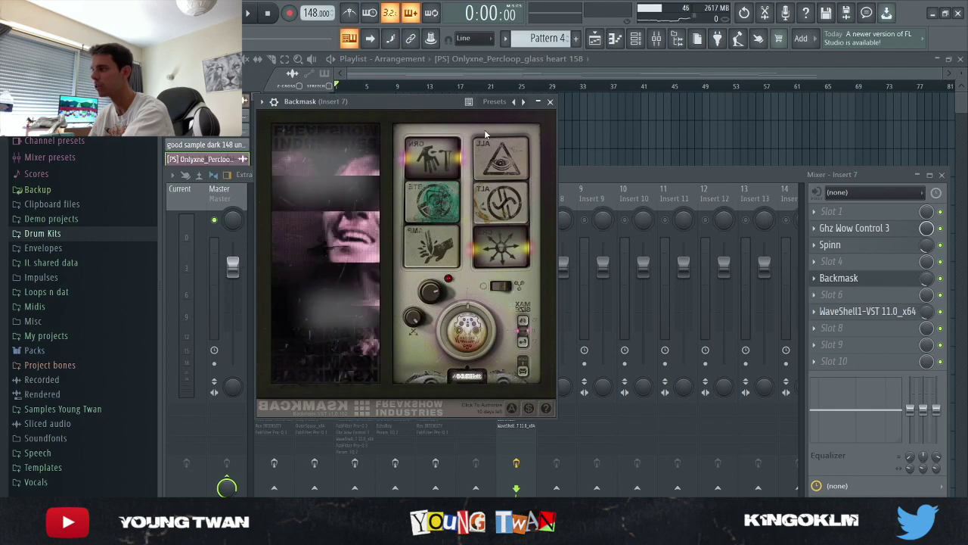
pyautogui.moveTo(424, 102); pyautogui.dragTo(482, 88)
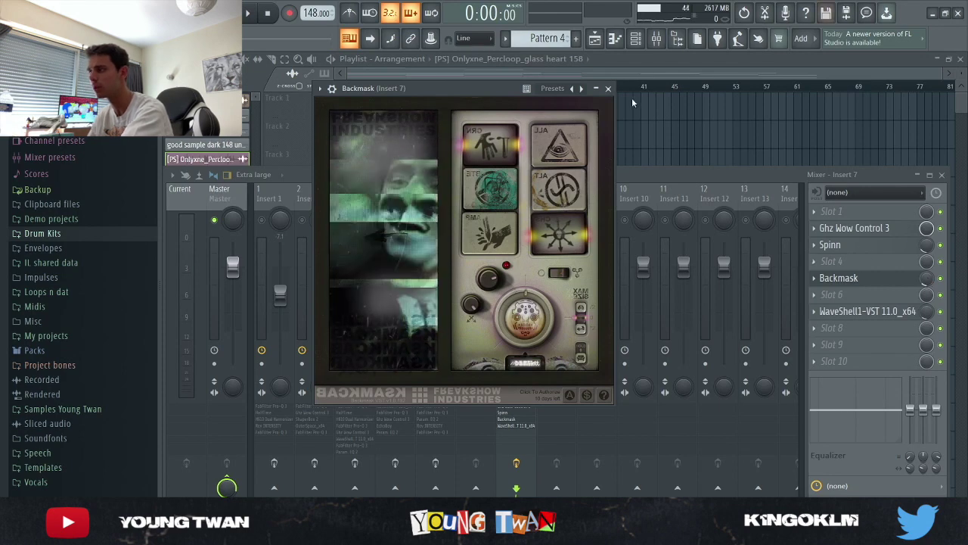
pyautogui.click(608, 89)
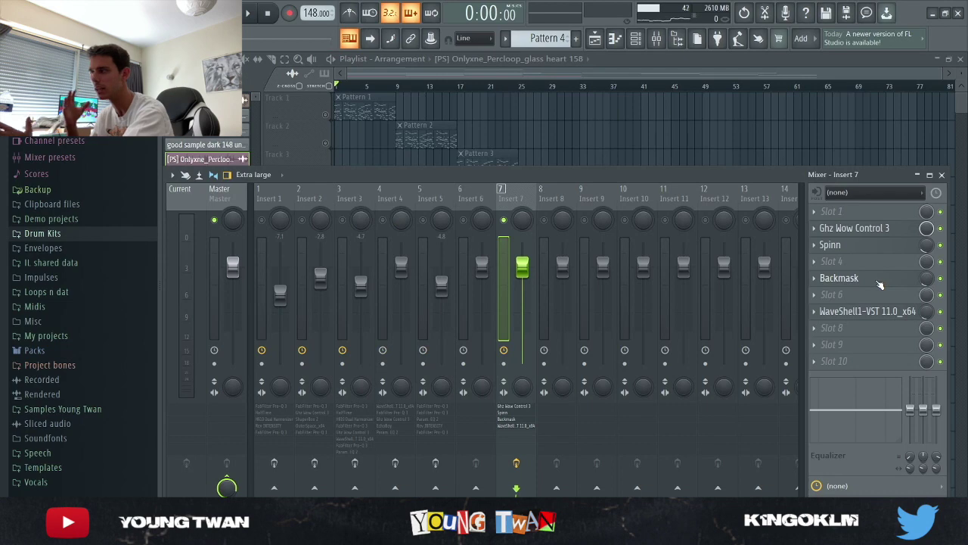
# - Inspect the WaveShell J37 tape effect on Insert 7, then hide the mixer
pyautogui.click(868, 311)
pyautogui.moveTo(448, 98); pyautogui.dragTo(461, 93)
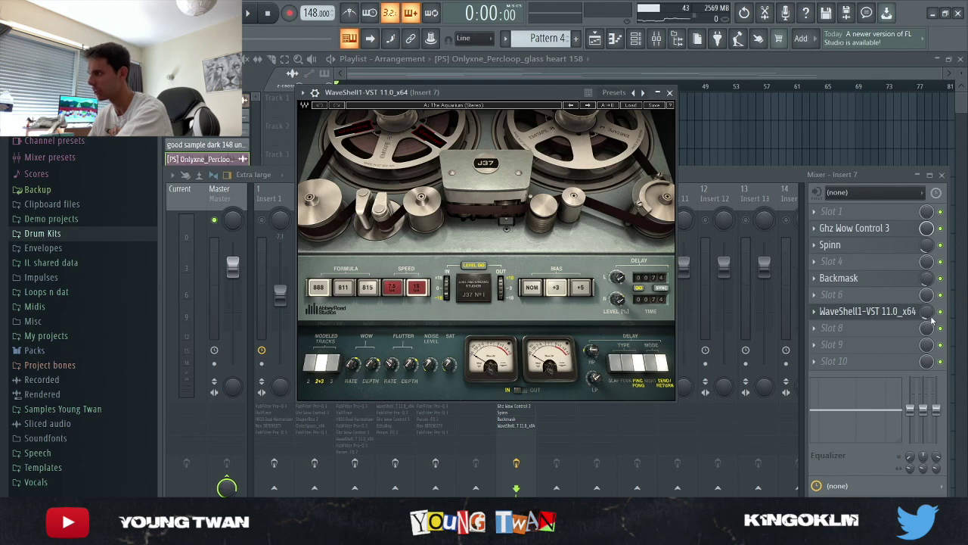
pyautogui.click(874, 318)
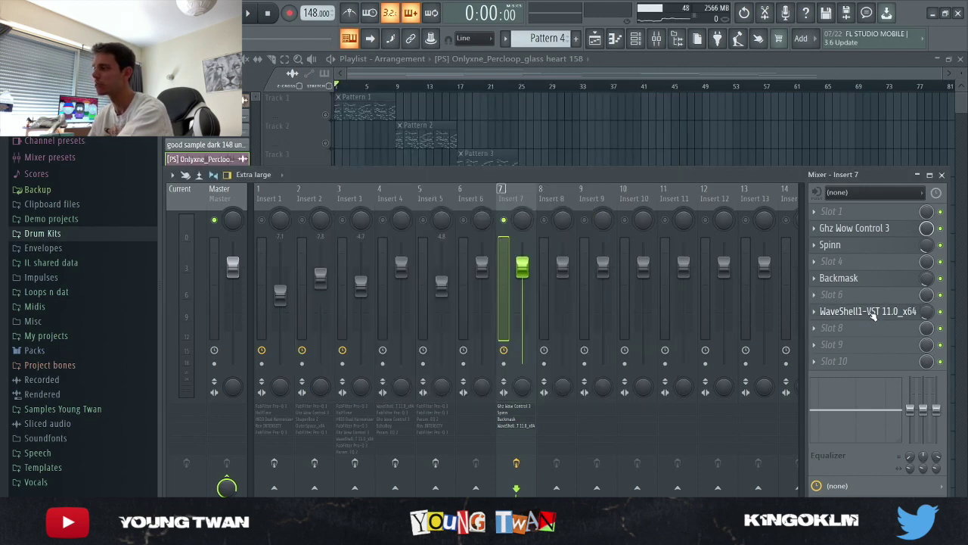
pyautogui.click(873, 318)
pyautogui.click(871, 317)
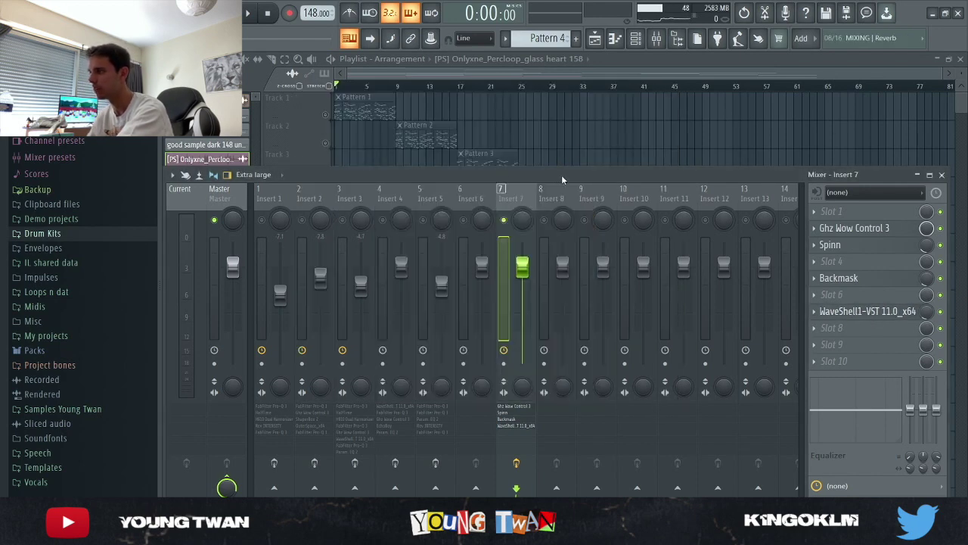
pyautogui.press('F9')
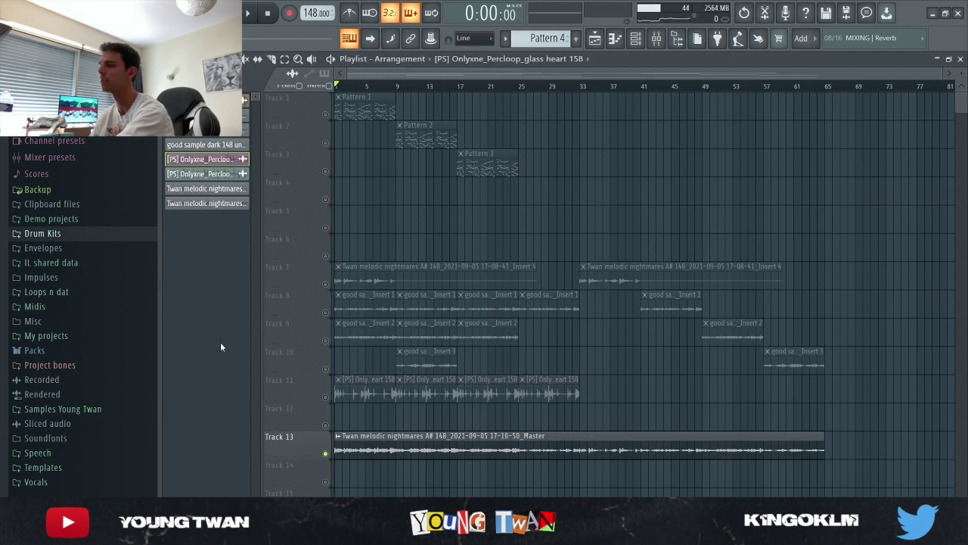
# - Play the full sample arrangement from the start
pyautogui.press('space')
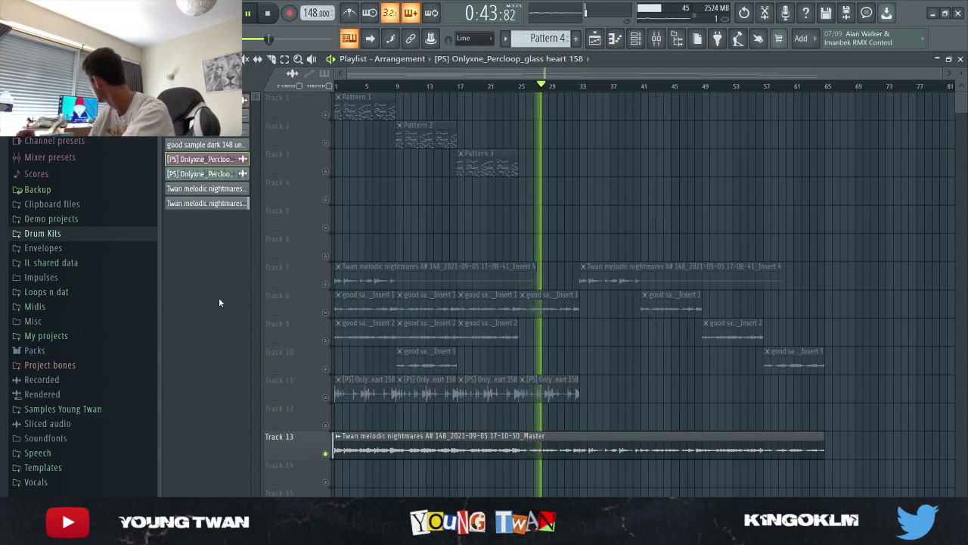
# - Stop and rewind, then zoom the playlist to show the Onlyx drum loop and patterns
pyautogui.press('space')
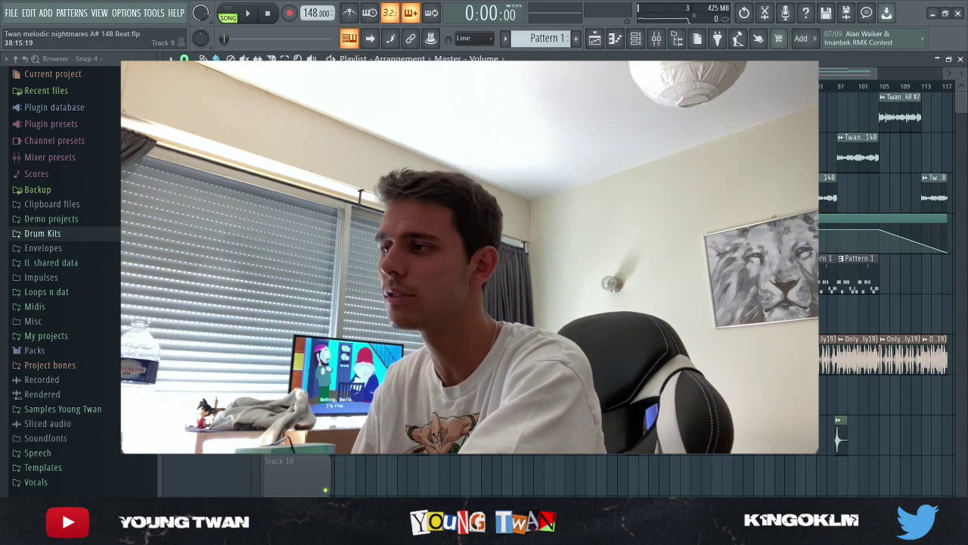
pyautogui.scroll(5, 885, 287)
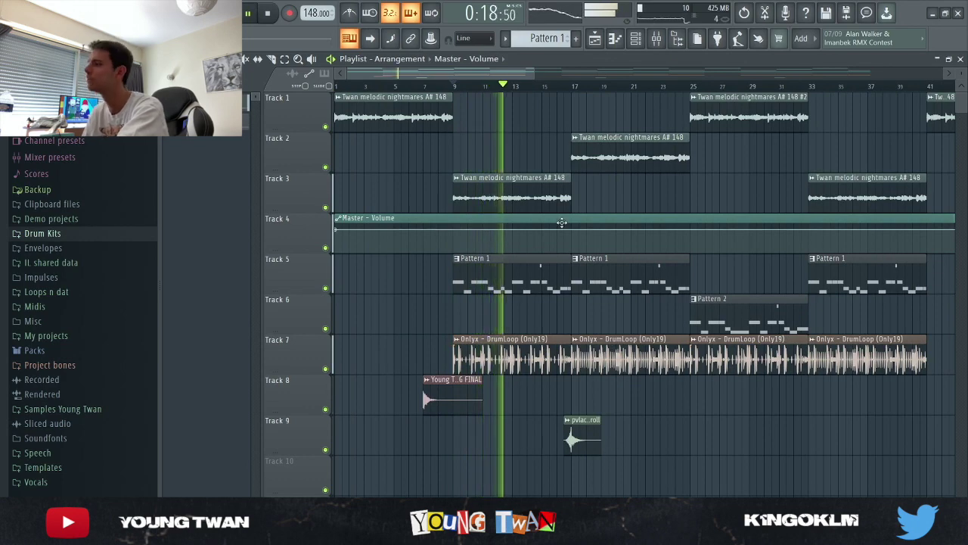
pyautogui.scroll(-4, 670, 490)
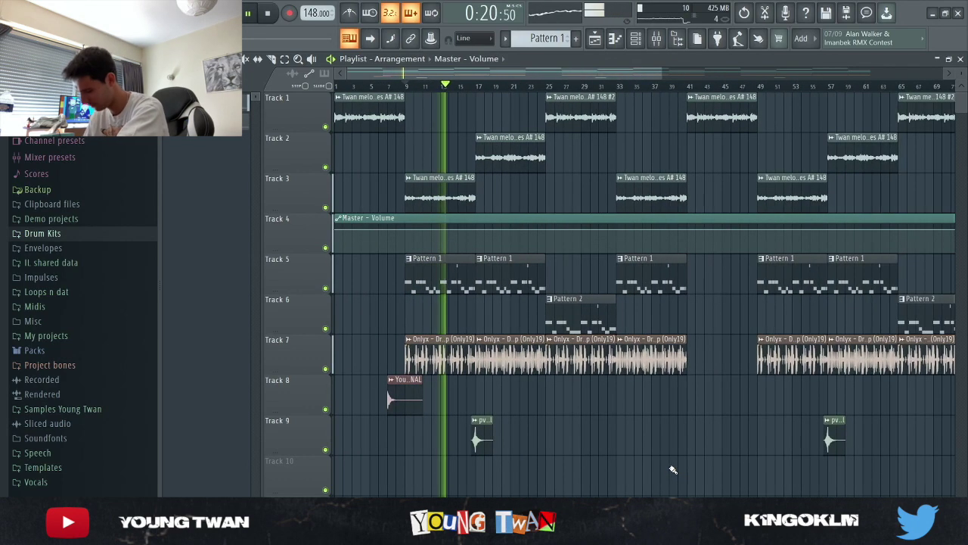